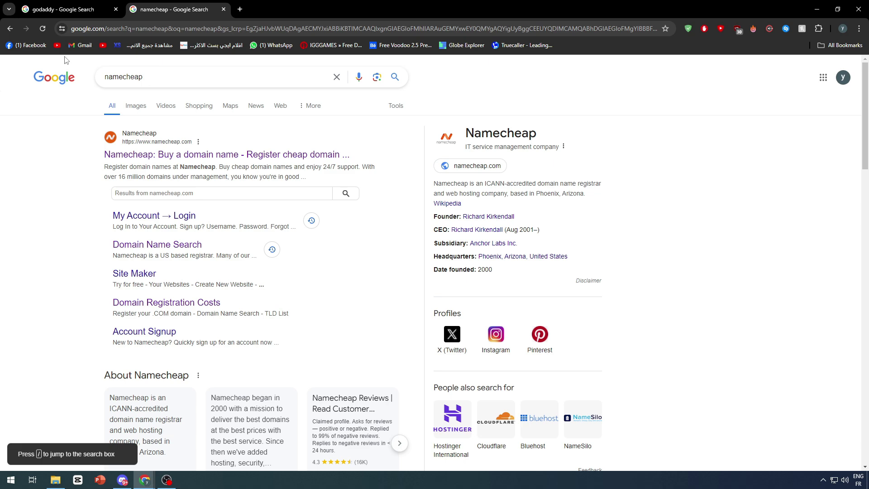
Step: Go from the GoDaddy search result to the Web Hosting page under Hosting and Security
{"action": "left_click", "coordinate": [68, 9]}
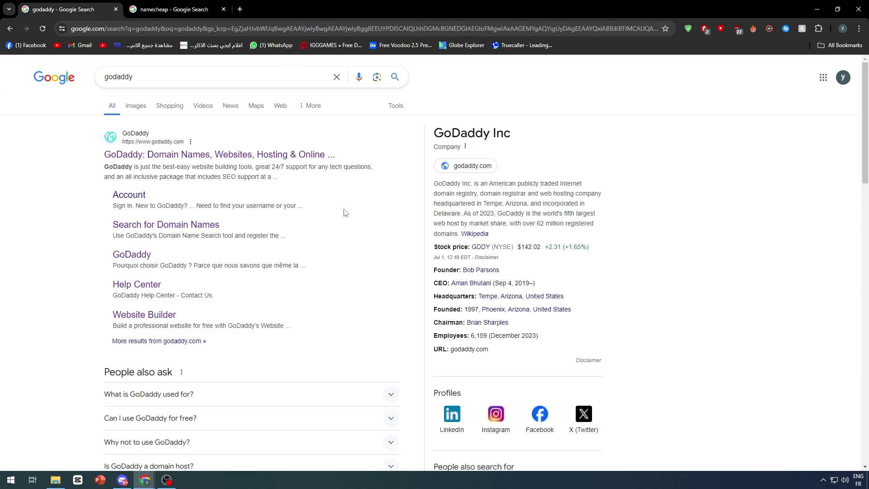
{"action": "left_click", "coordinate": [195, 154]}
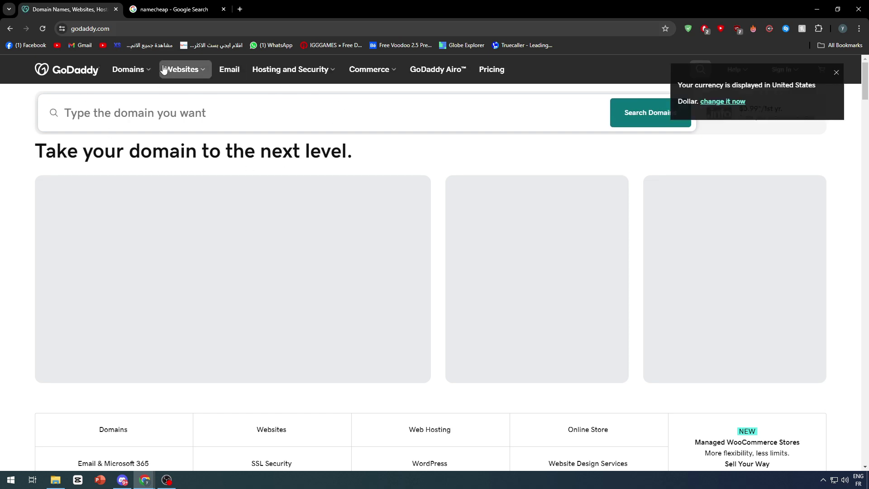
{"action": "left_click", "coordinate": [836, 72]}
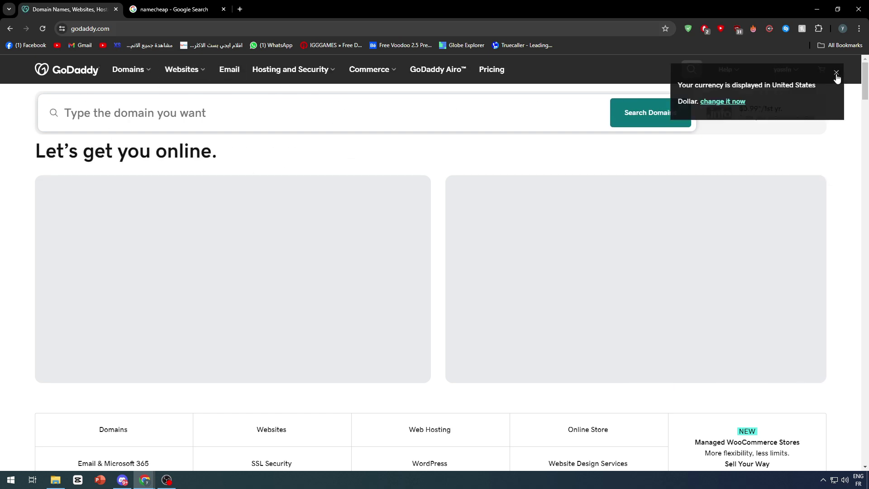
{"action": "left_click", "coordinate": [294, 70]}
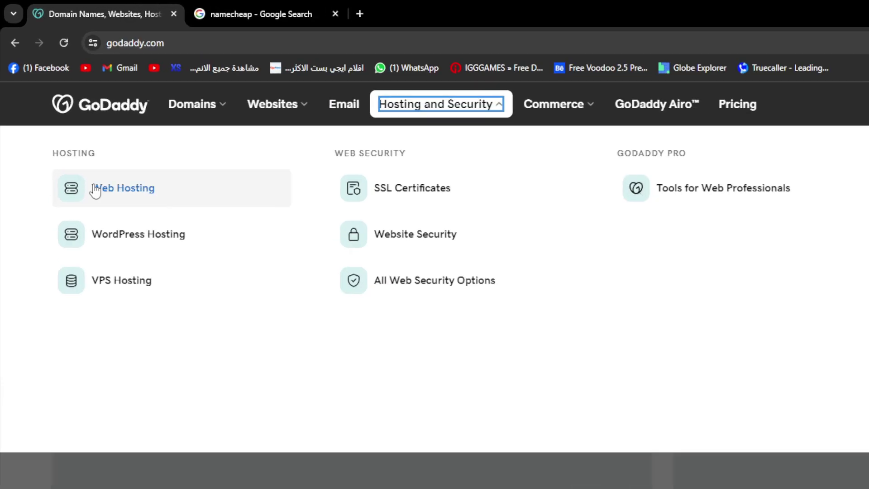
{"action": "left_click", "coordinate": [66, 126]}
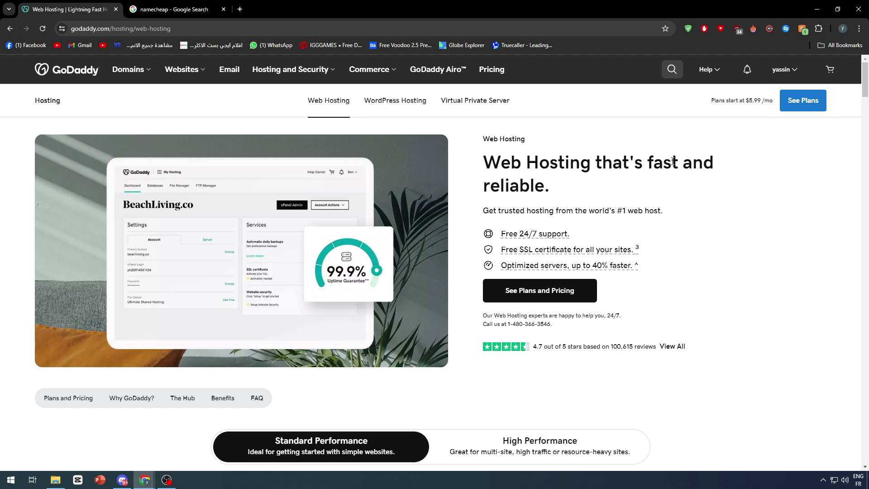
Step: Compare the hosting plans, highlighting the Deluxe 3-year price and its 503.64 renewal amount
{"action": "scroll", "coordinate": [574, 173], "scroll_direction": "down", "scroll_amount": 8}
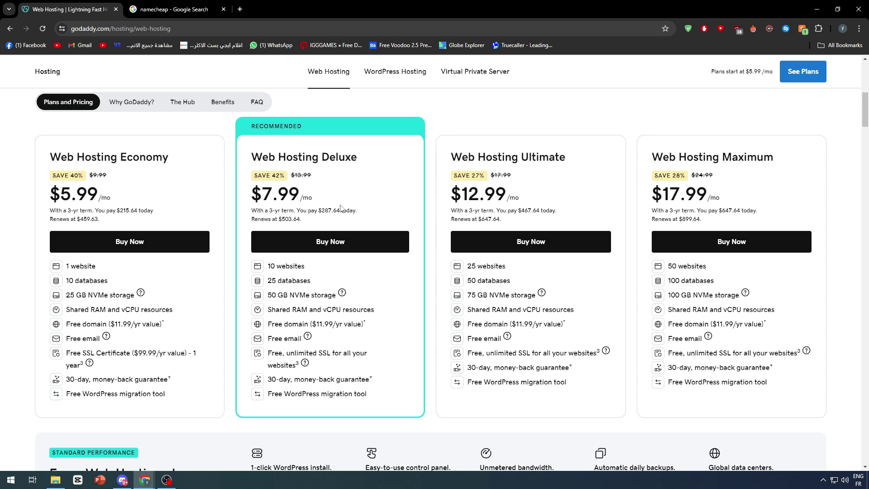
{"action": "left_click_drag", "start_coordinate": [252, 213], "coordinate": [369, 202]}
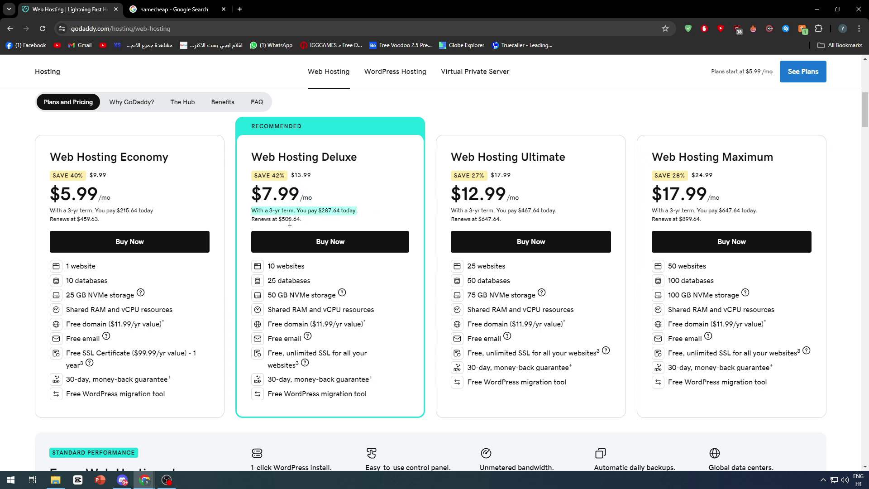
{"action": "left_click_drag", "start_coordinate": [302, 219], "coordinate": [253, 209]}
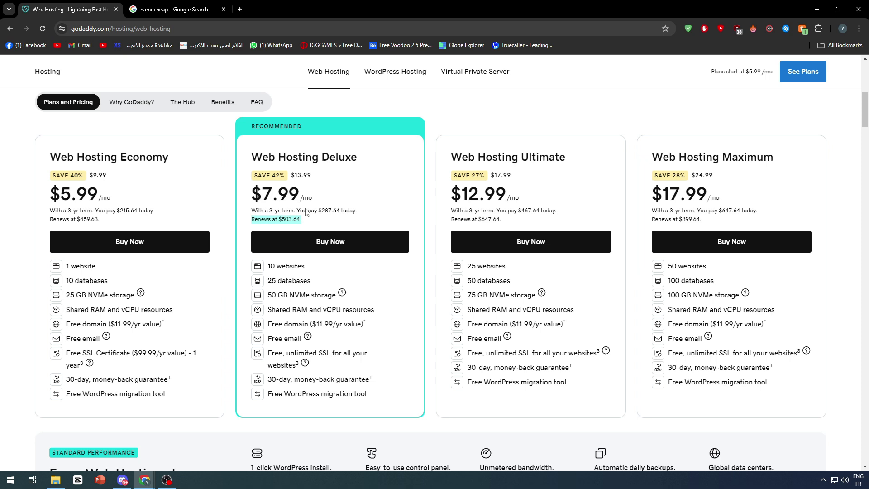
{"action": "double_click", "coordinate": [289, 219]}
{"action": "left_click", "coordinate": [62, 212]}
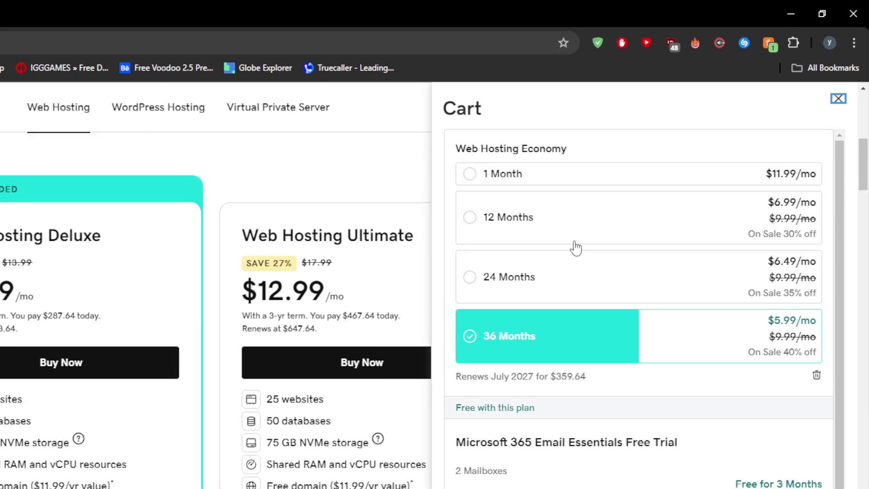
Step: Remove the Microsoft 365 trial and Standard SSL from the cart and continue to the full cart
{"action": "scroll", "coordinate": [584, 257], "scroll_direction": "down", "scroll_amount": 1}
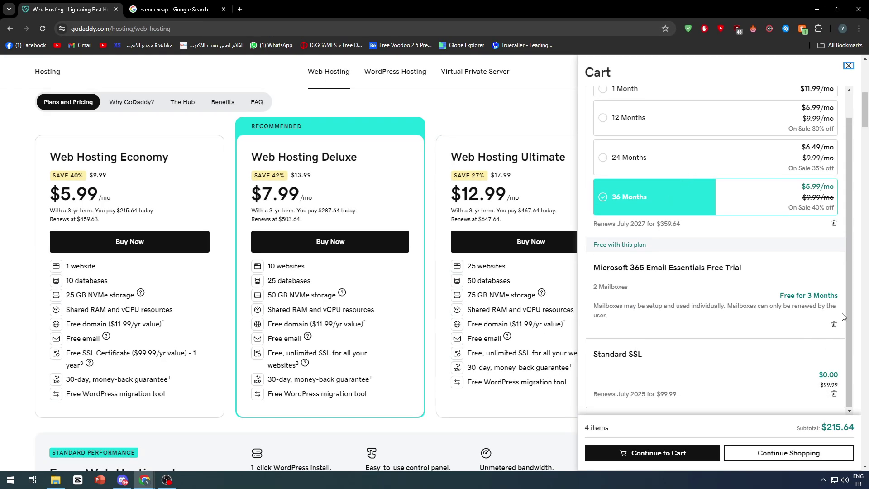
{"action": "left_click", "coordinate": [834, 324]}
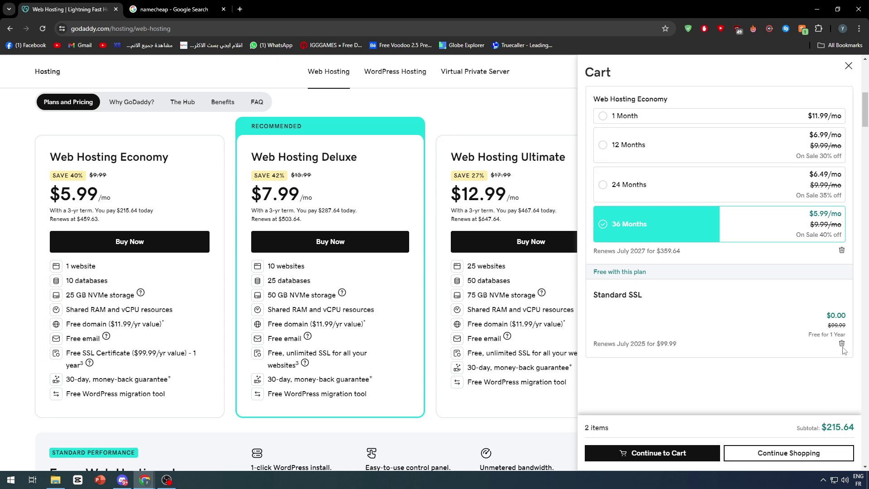
{"action": "left_click", "coordinate": [842, 346]}
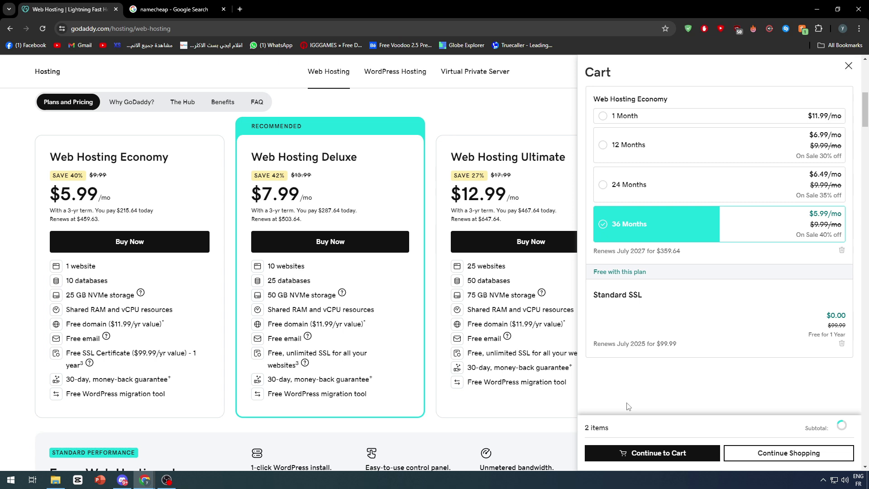
{"action": "left_click", "coordinate": [660, 454]}
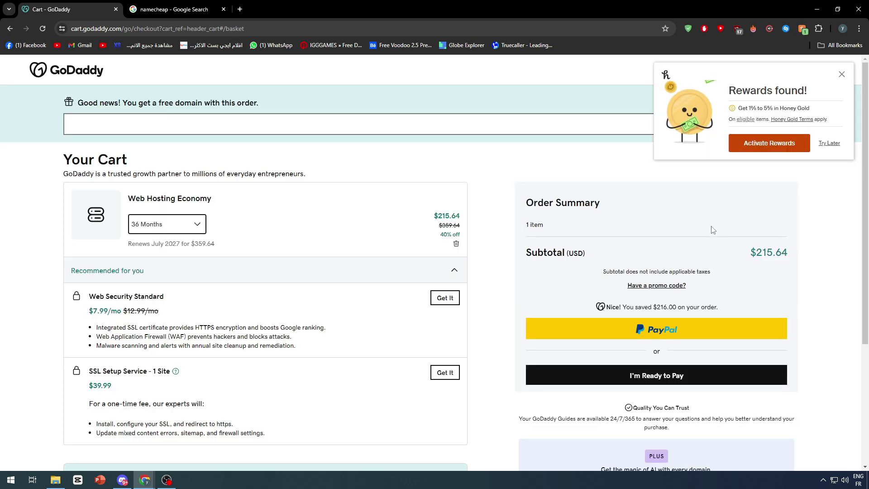
Step: Change the Web Hosting Economy term to 60 Months and dismiss the Honey rewards popups
{"action": "left_click", "coordinate": [193, 224]}
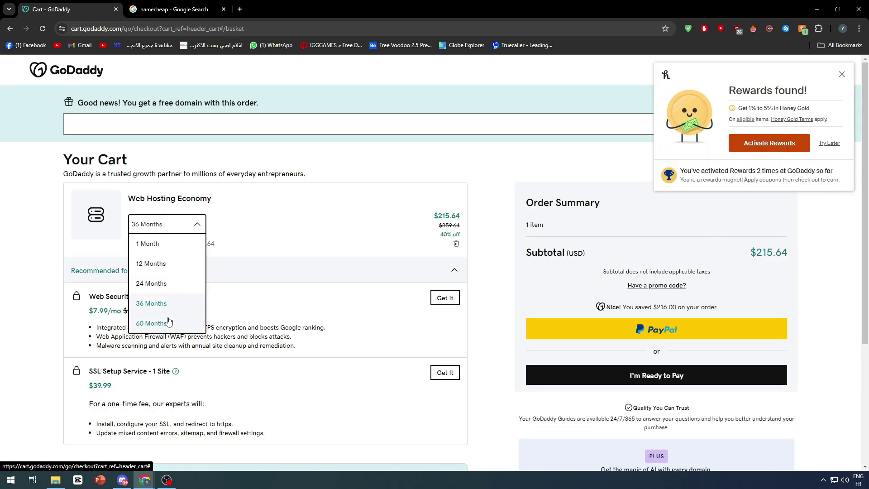
{"action": "left_click", "coordinate": [155, 322]}
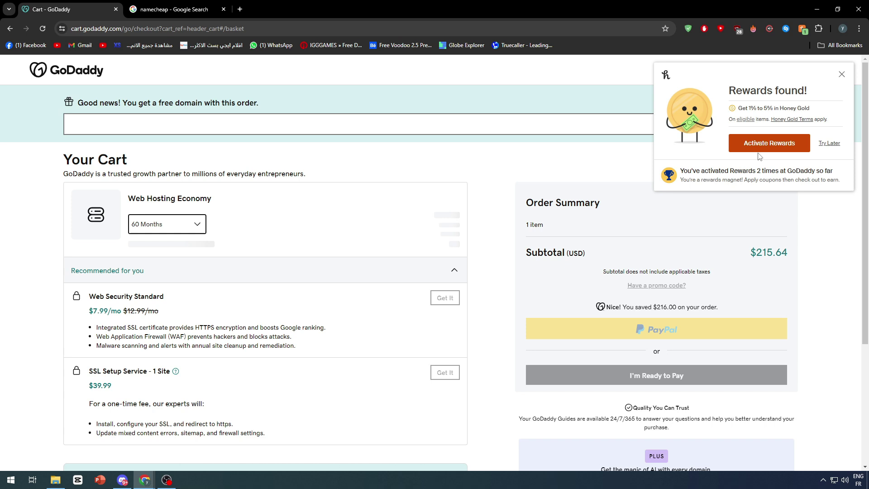
{"action": "left_click", "coordinate": [767, 143]}
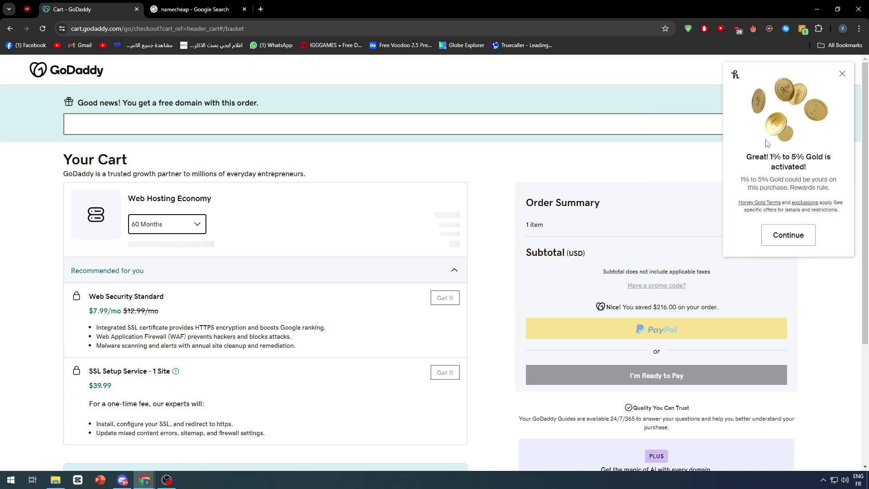
{"action": "left_click", "coordinate": [789, 238]}
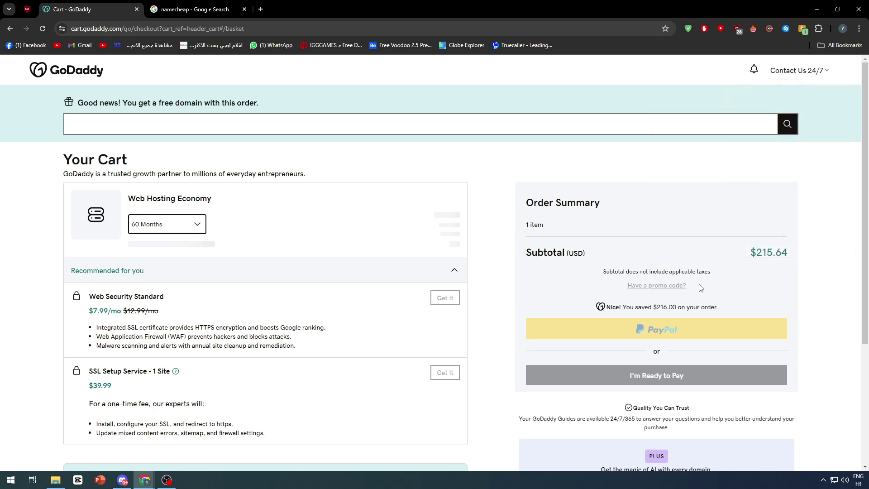
Step: Reveal the promo code field and close the Honey coupon panel
{"action": "scroll", "coordinate": [701, 288], "scroll_direction": "down", "scroll_amount": 1}
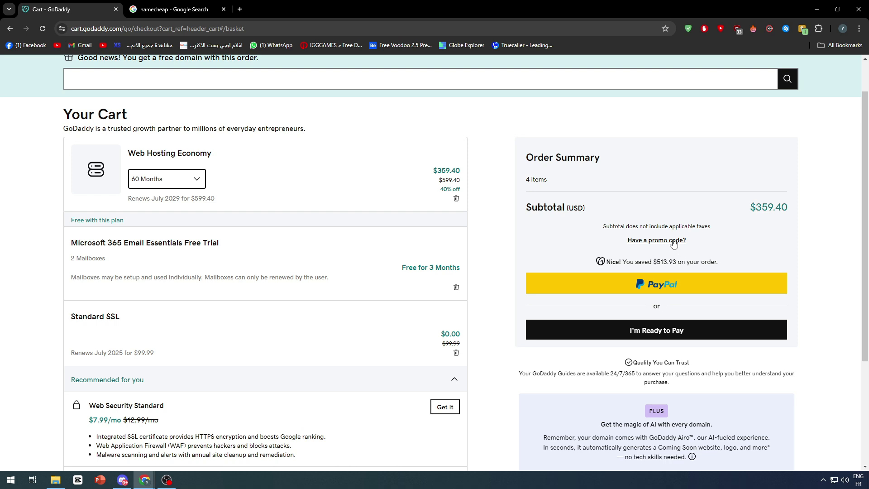
{"action": "left_click", "coordinate": [664, 242]}
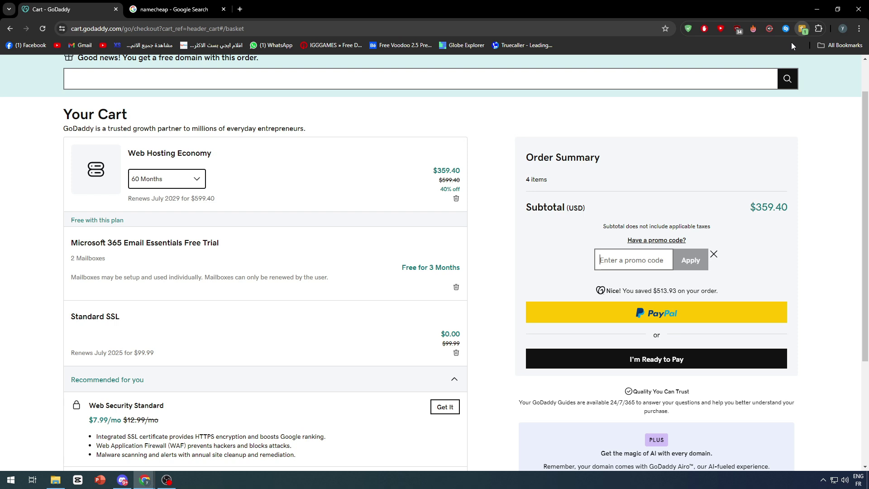
{"action": "left_click", "coordinate": [802, 29]}
{"action": "scroll", "coordinate": [730, 211], "scroll_direction": "down", "scroll_amount": 1}
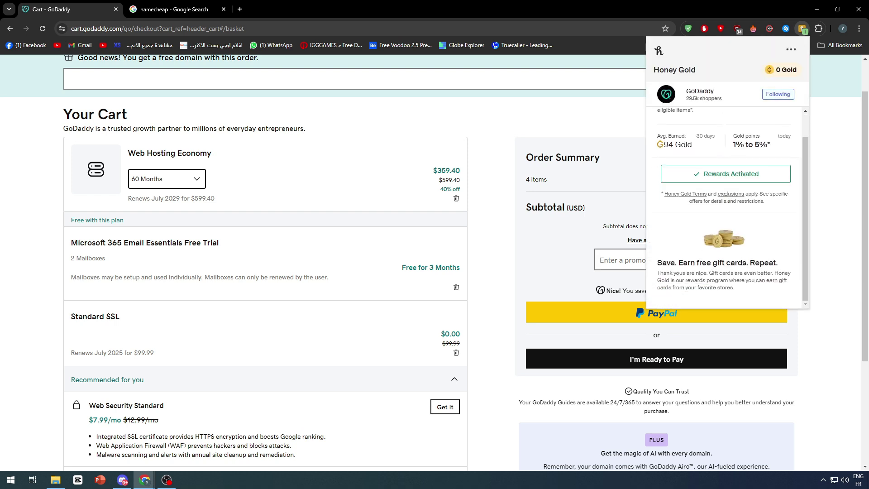
{"action": "scroll", "coordinate": [730, 199], "scroll_direction": "up", "scroll_amount": 1}
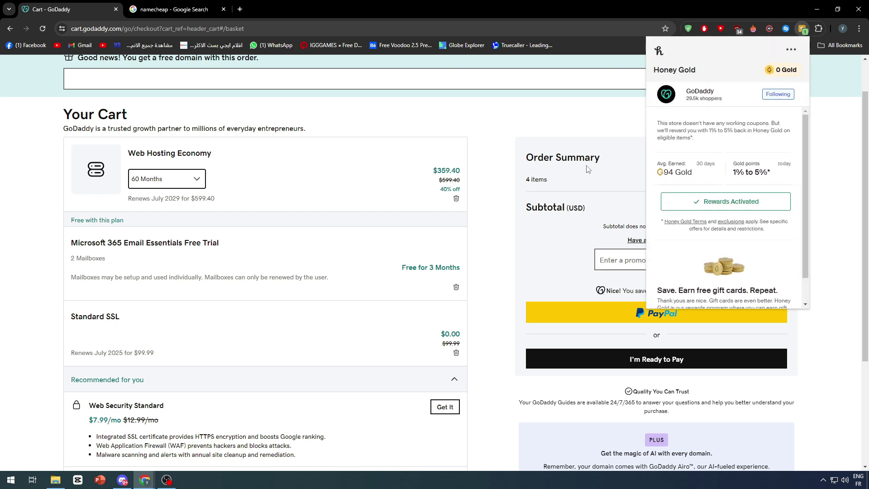
{"action": "left_click", "coordinate": [598, 181]}
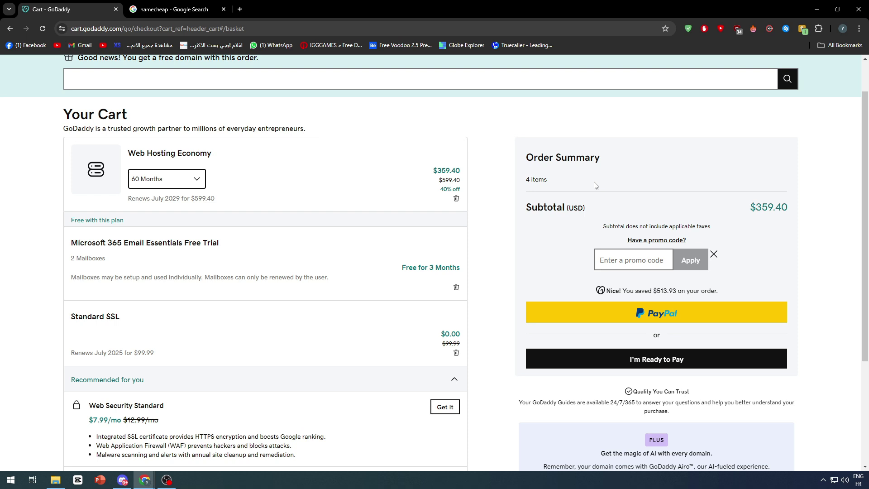
{"action": "scroll", "coordinate": [588, 181], "scroll_direction": "up", "scroll_amount": 1}
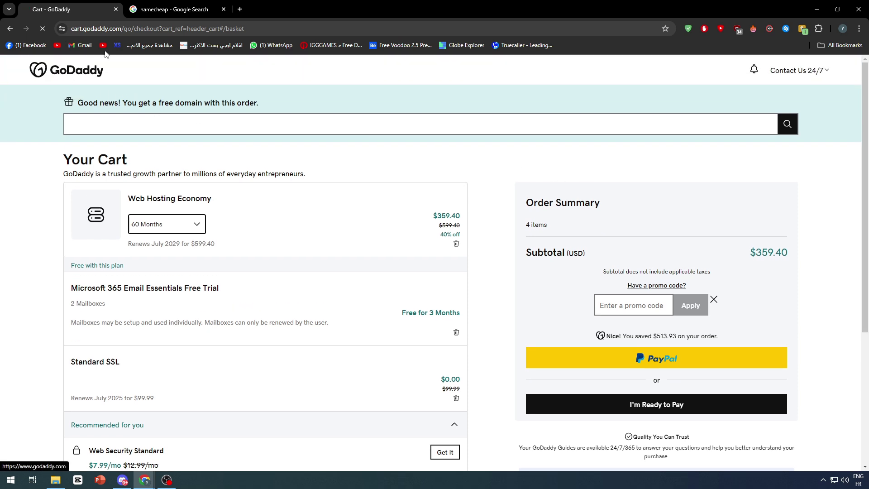
Step: Open the Namecheap website from its Google search result
{"action": "left_click", "coordinate": [156, 10]}
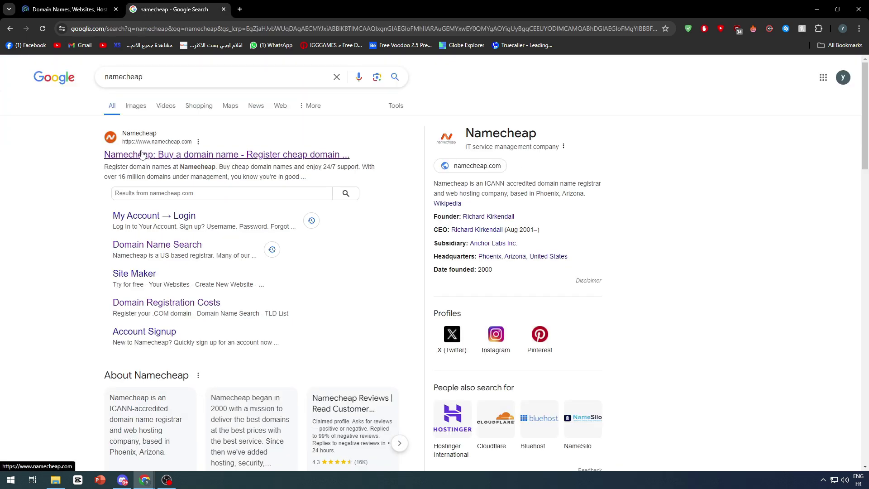
{"action": "left_click", "coordinate": [102, 12]}
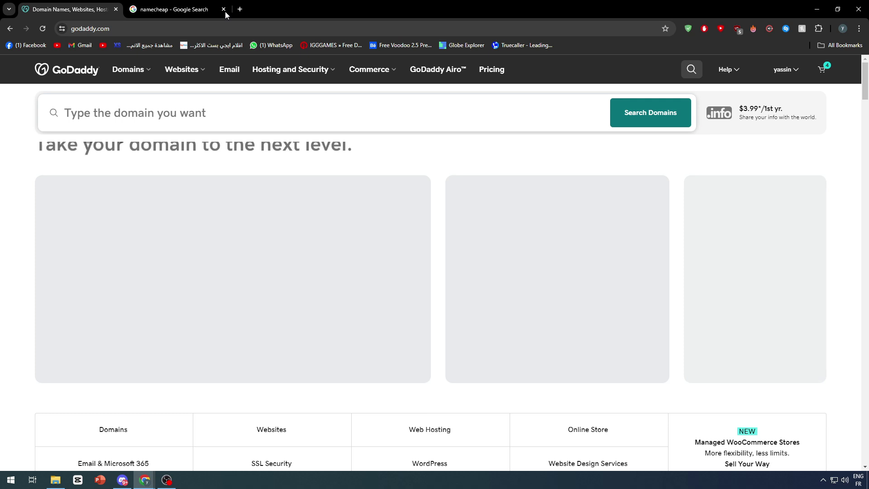
{"action": "left_click", "coordinate": [183, 9]}
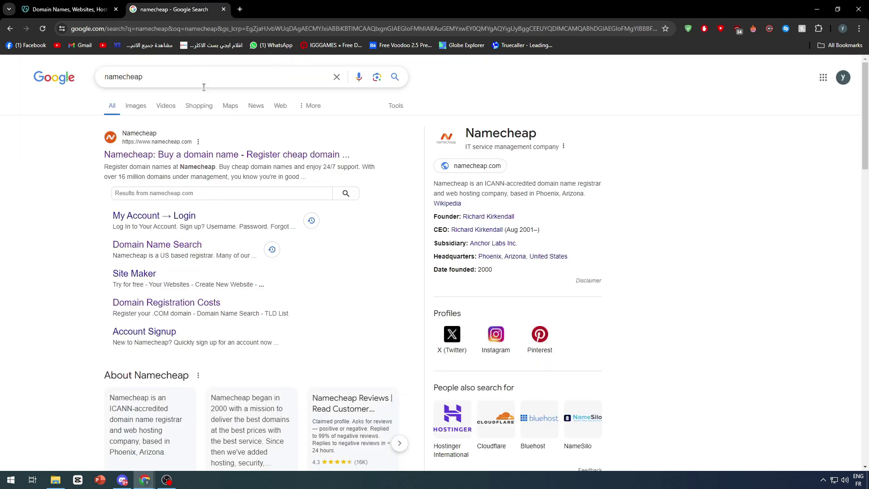
{"action": "left_click", "coordinate": [193, 153]}
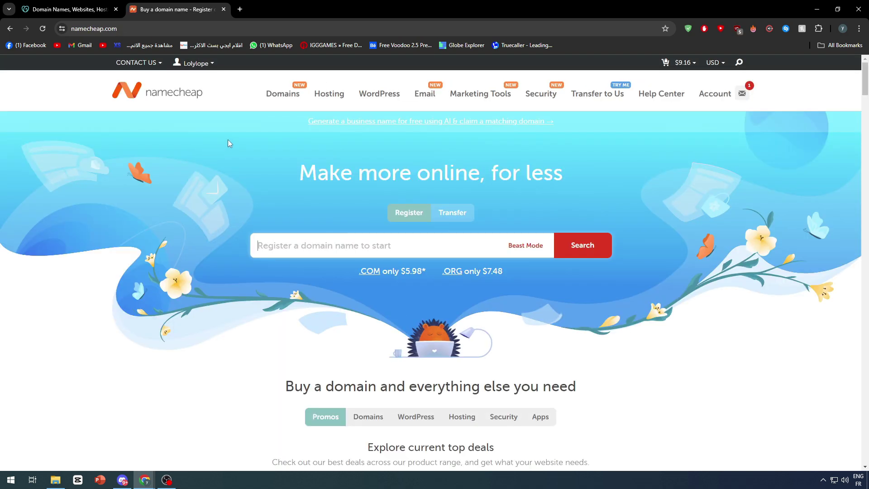
{"action": "key", "text": "ctrl+shift+Tab"}
{"action": "left_click", "coordinate": [190, 10]}
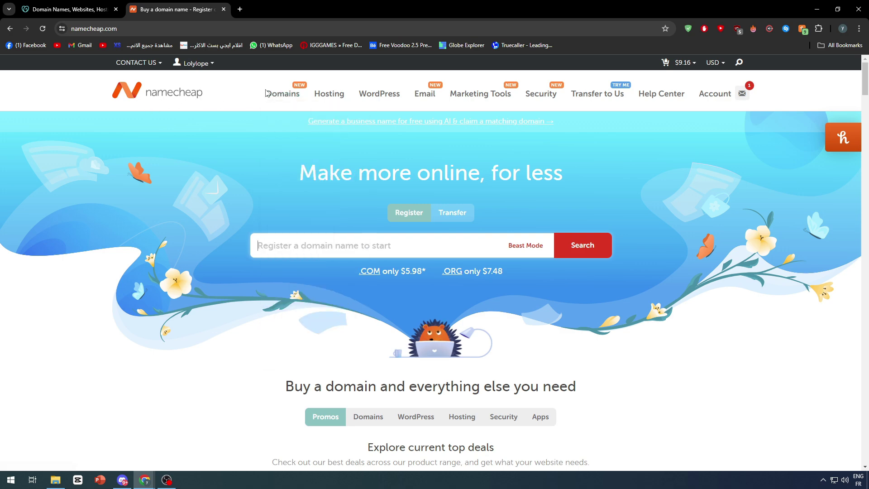
Step: Go to the Domain Name Search page from the Domains menu
{"action": "mouse_move", "coordinate": [269, 92]}
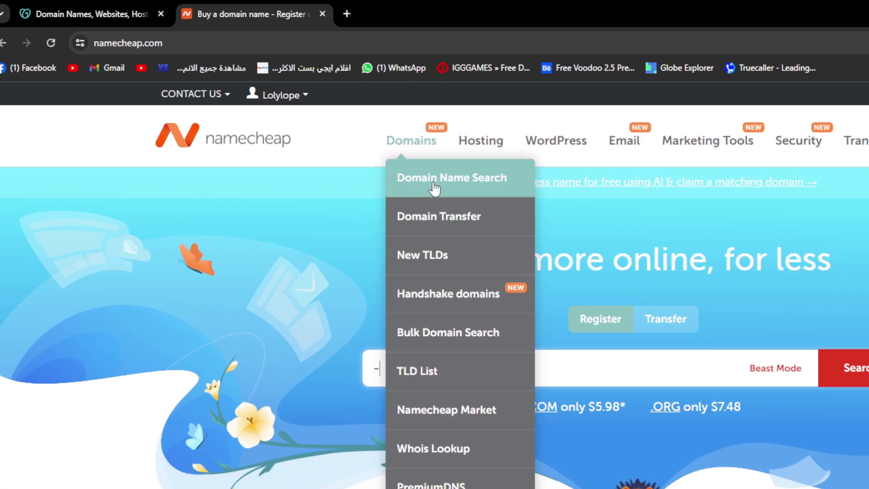
{"action": "left_click", "coordinate": [433, 183]}
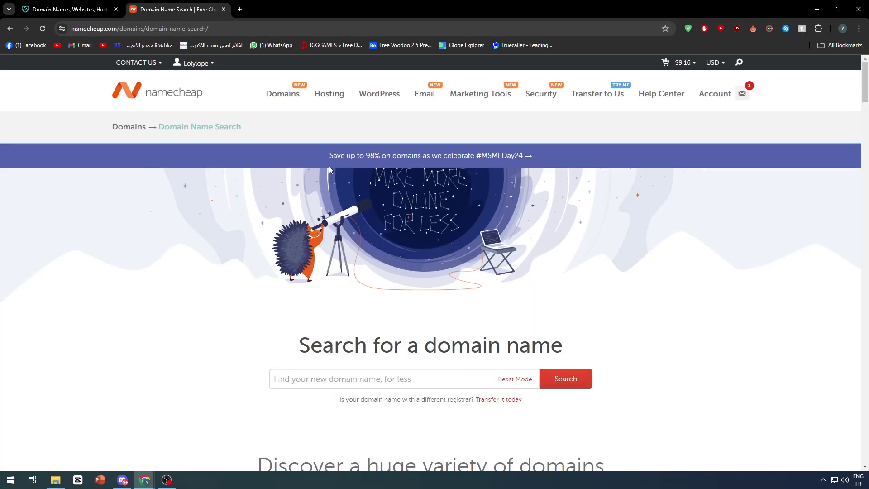
{"action": "scroll", "coordinate": [681, 382], "scroll_direction": "down", "scroll_amount": 5}
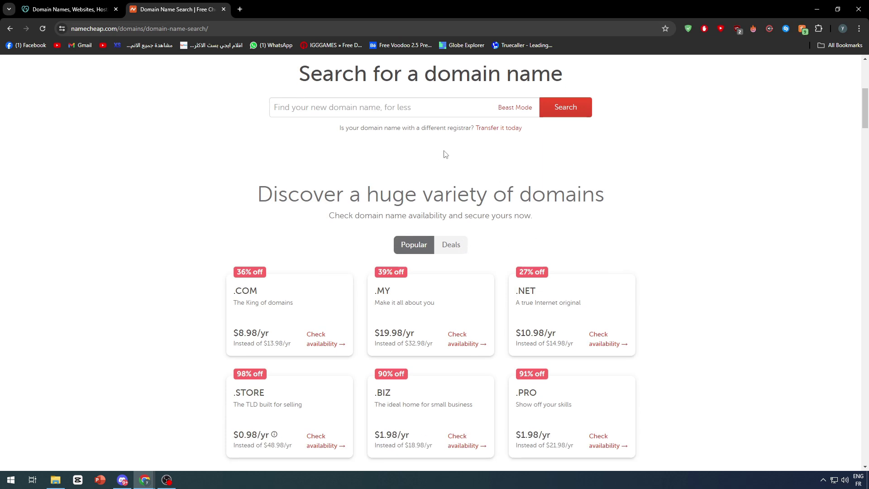
Step: Show the Deals domain cards (.CO $10.98, .ME $3.98, .SHOP $0.98), then return to the search box
{"action": "scroll", "coordinate": [337, 235], "scroll_direction": "down", "scroll_amount": 2}
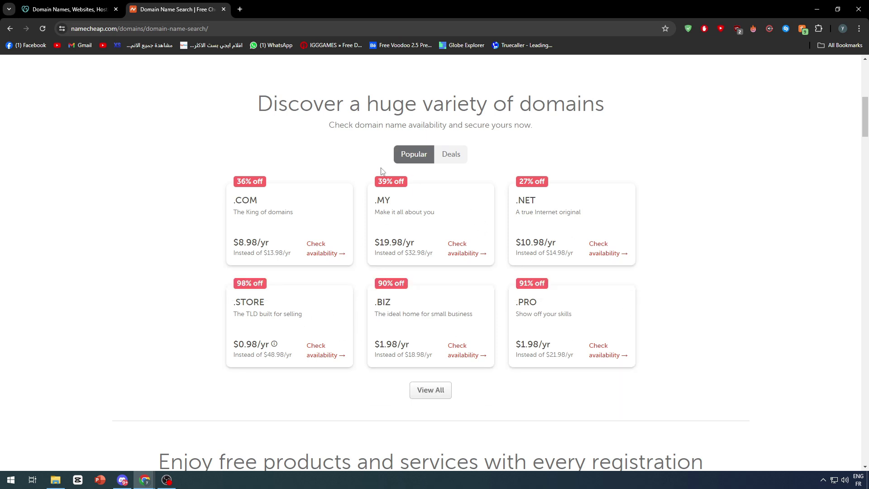
{"action": "mouse_move", "coordinate": [253, 198]}
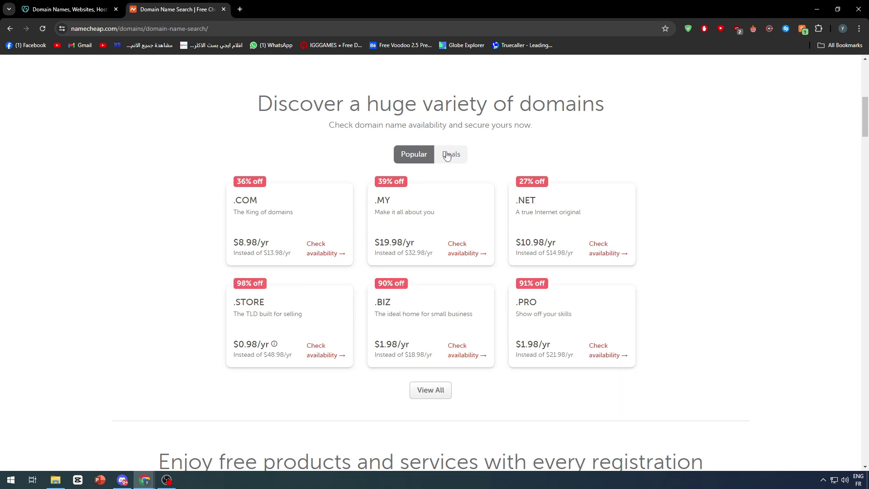
{"action": "left_click", "coordinate": [447, 156]}
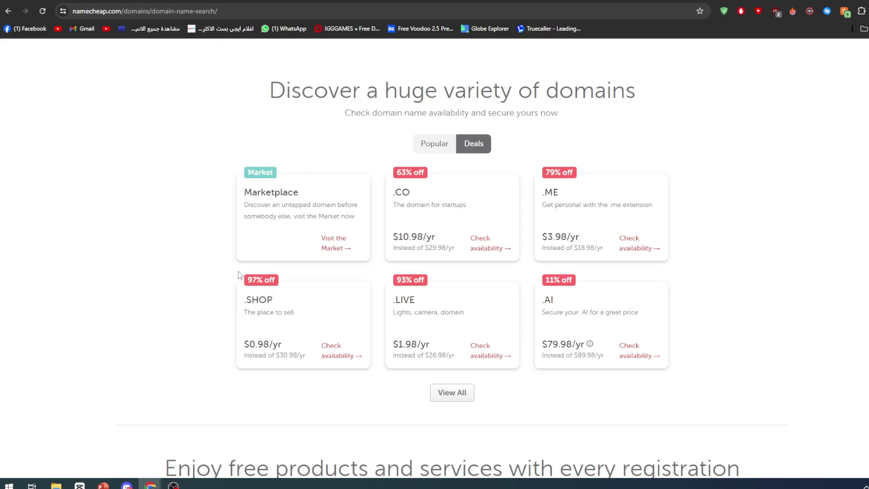
{"action": "scroll", "coordinate": [387, 272], "scroll_direction": "up", "scroll_amount": 4}
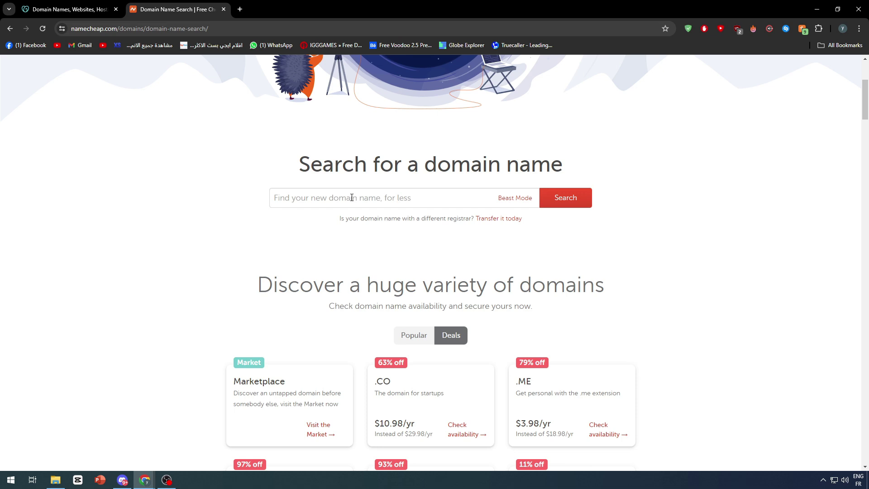
{"action": "scroll", "coordinate": [334, 217], "scroll_direction": "up", "scroll_amount": 1}
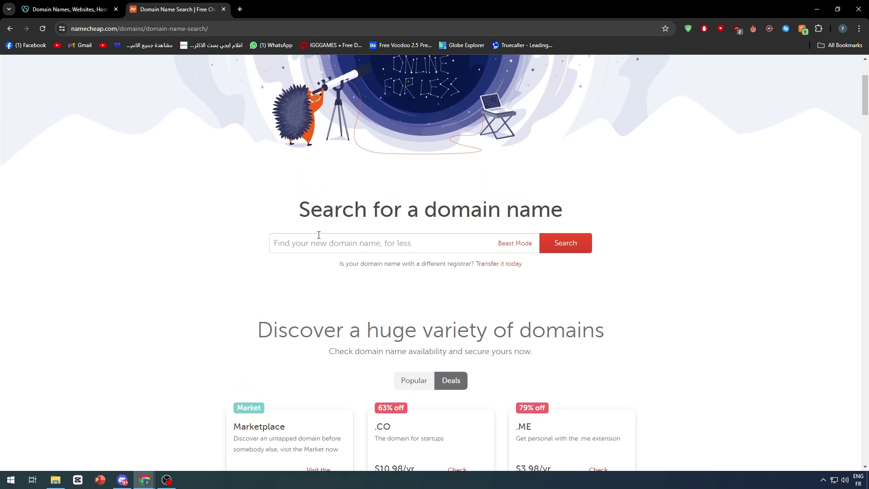
Step: Search for the domain 'Nike', finding nike.com taken
{"action": "left_click", "coordinate": [319, 240]}
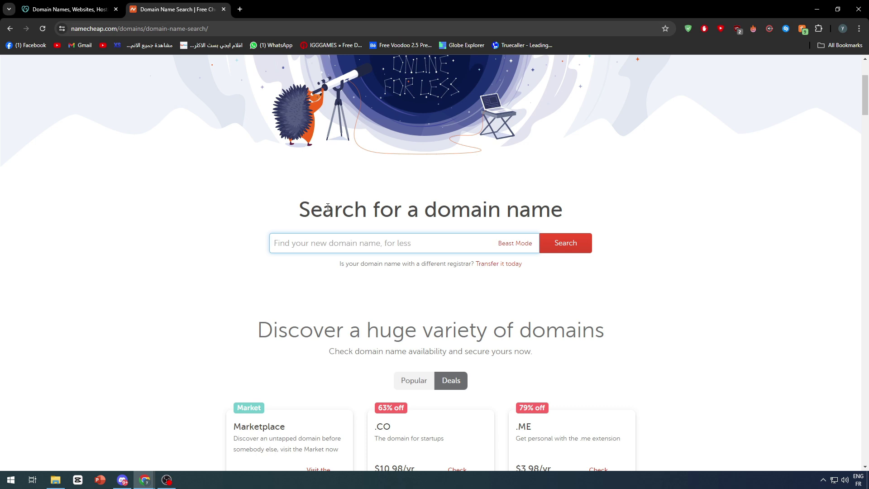
{"action": "type", "text": "Nike"}
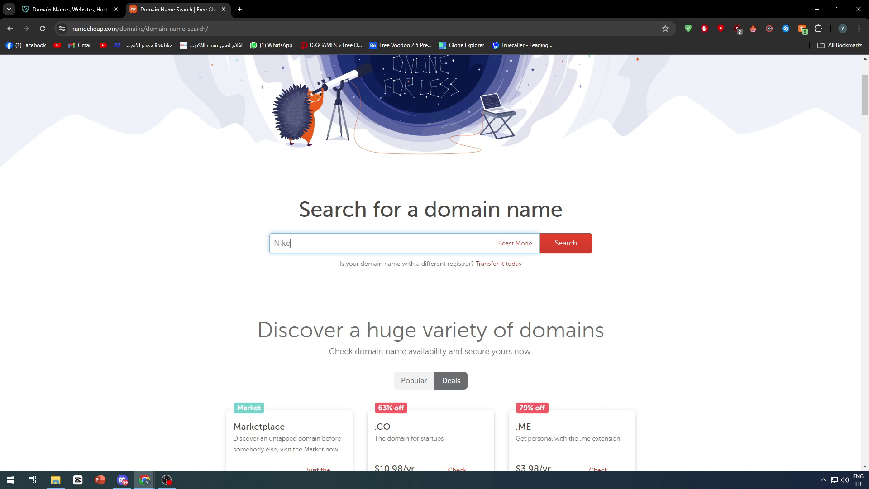
{"action": "key", "text": "Return"}
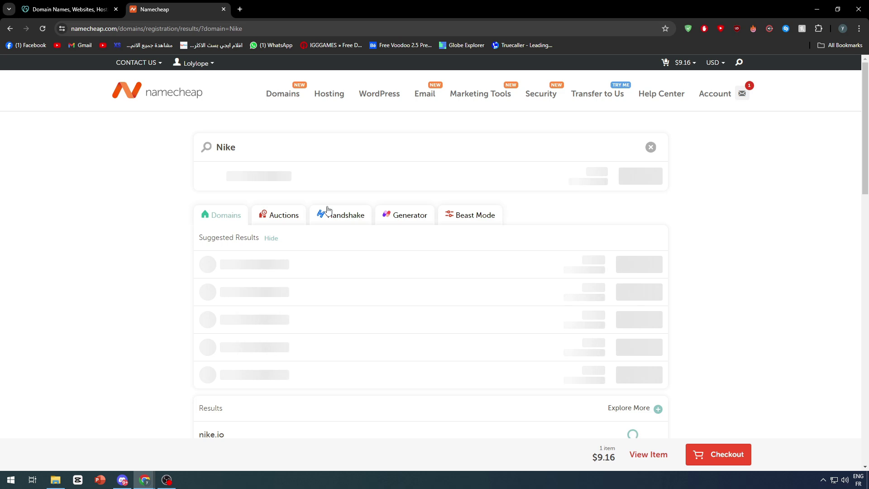
Step: Search 'Just4G' instead and browse results, with just4g.com available at $8.98/yr
{"action": "double_click", "coordinate": [281, 149]}
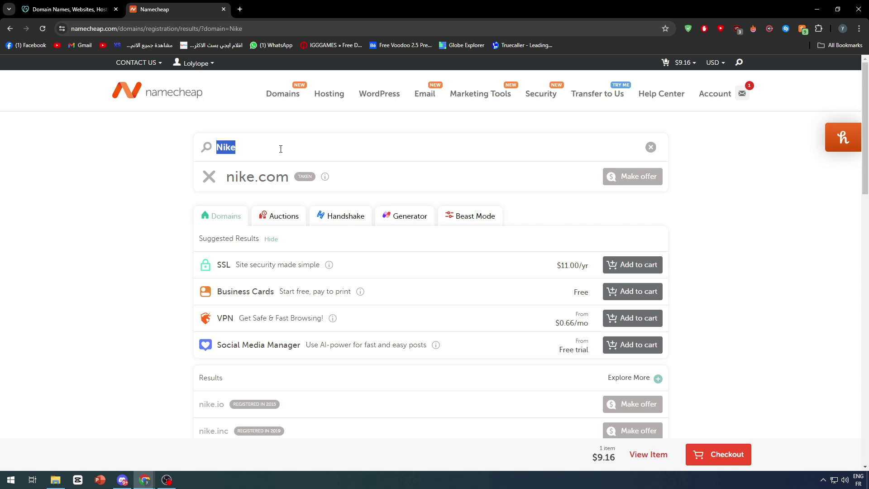
{"action": "type", "text": "Just"}
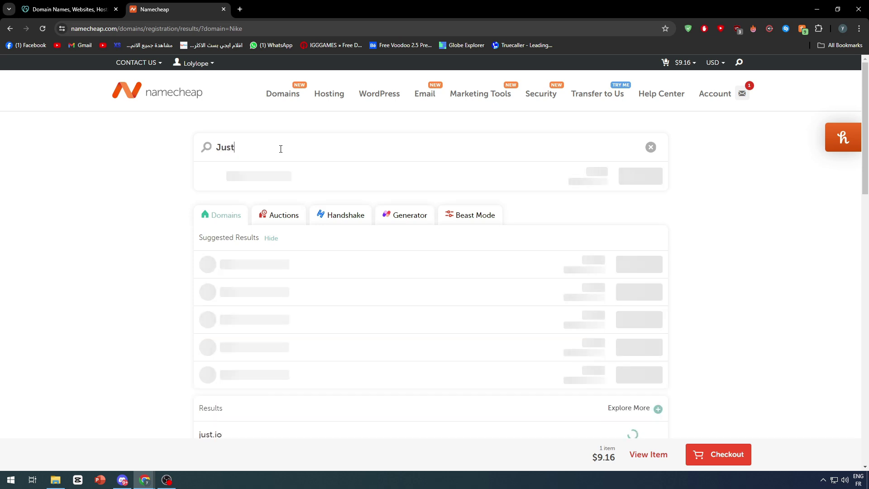
{"action": "type", "text": "4G"}
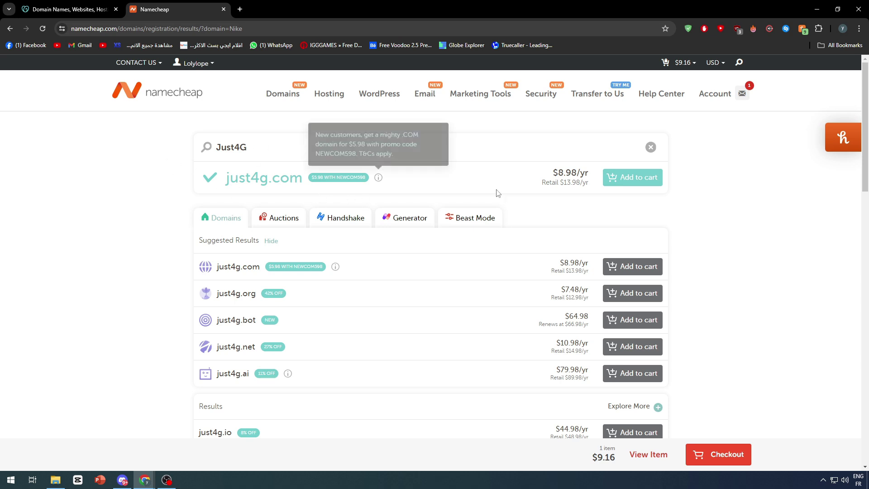
{"action": "scroll", "coordinate": [498, 193], "scroll_direction": "down", "scroll_amount": 1}
{"action": "left_click_drag", "start_coordinate": [229, 133], "coordinate": [298, 131]}
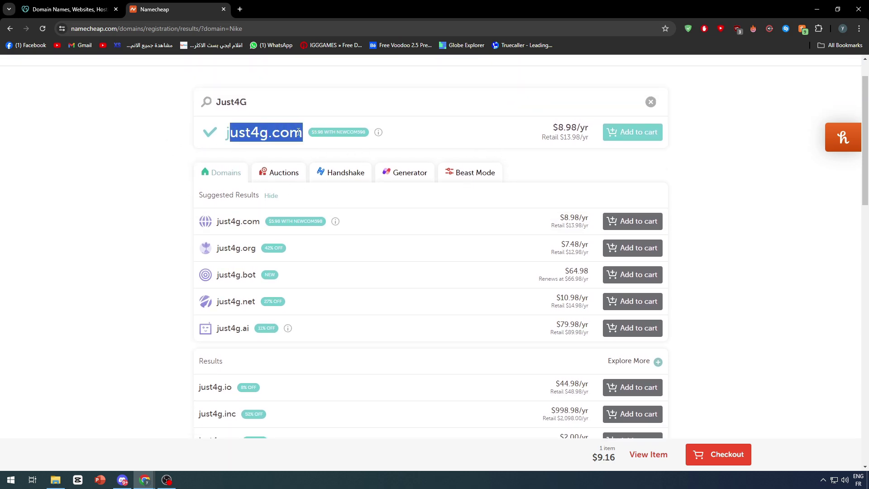
{"action": "left_click", "coordinate": [298, 132]}
{"action": "scroll", "coordinate": [434, 190], "scroll_direction": "down", "scroll_amount": 2}
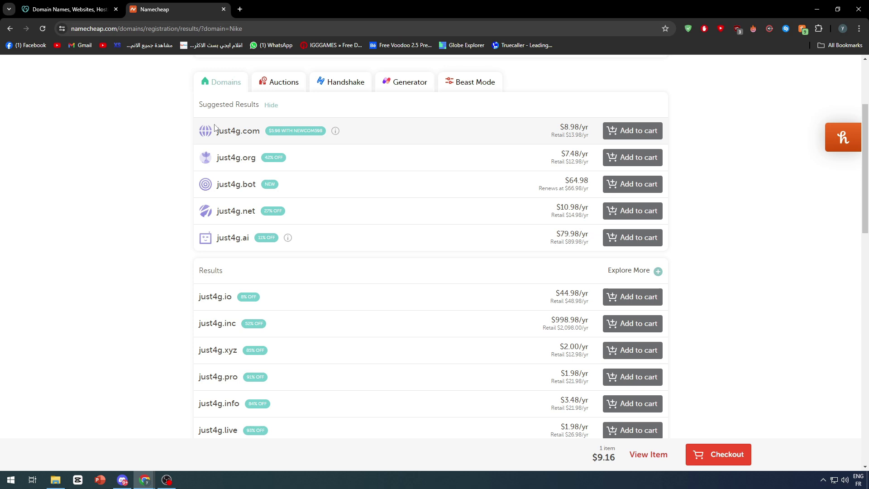
{"action": "scroll", "coordinate": [555, 282], "scroll_direction": "down", "scroll_amount": 13}
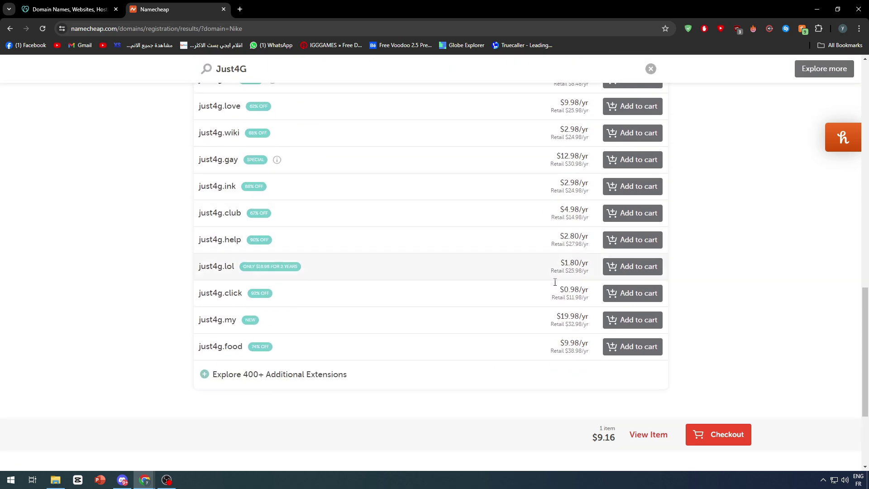
{"action": "scroll", "coordinate": [555, 282], "scroll_direction": "up", "scroll_amount": 16}
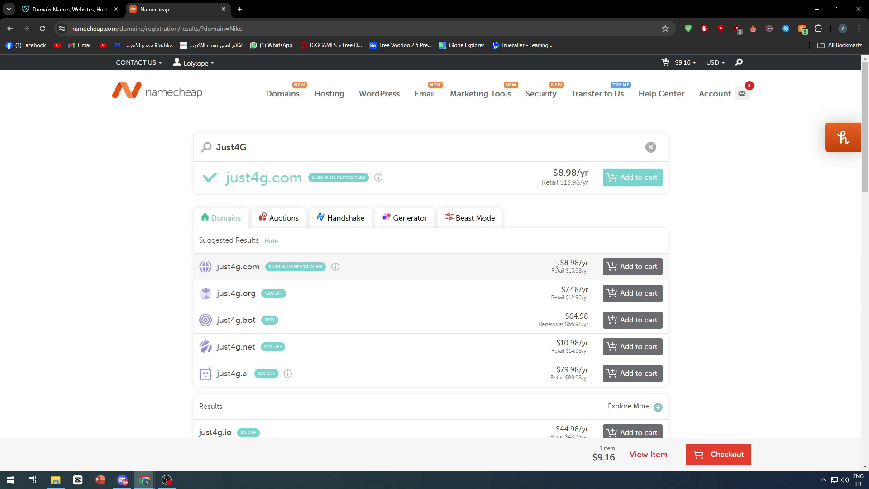
{"action": "scroll", "coordinate": [520, 258], "scroll_direction": "down", "scroll_amount": 1}
{"action": "scroll", "coordinate": [491, 252], "scroll_direction": "up", "scroll_amount": 1}
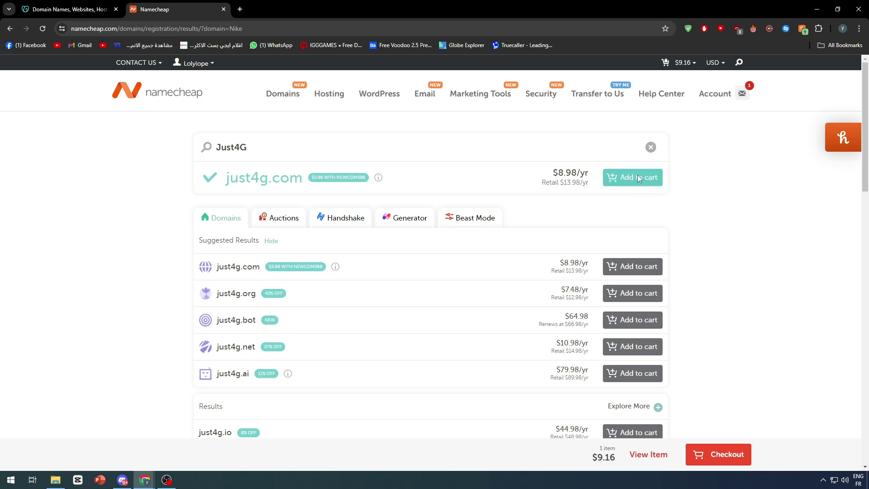
Step: Open the Namecheap account dashboard
{"action": "mouse_move", "coordinate": [199, 64]}
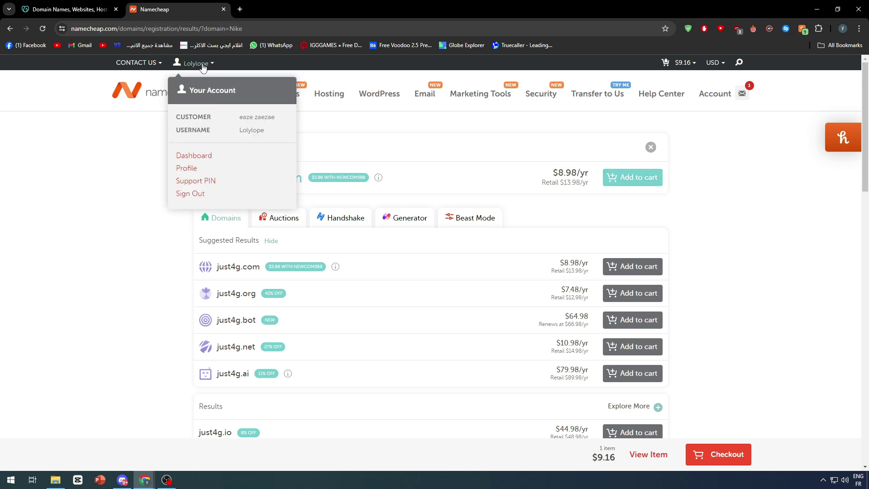
{"action": "left_click", "coordinate": [185, 162]}
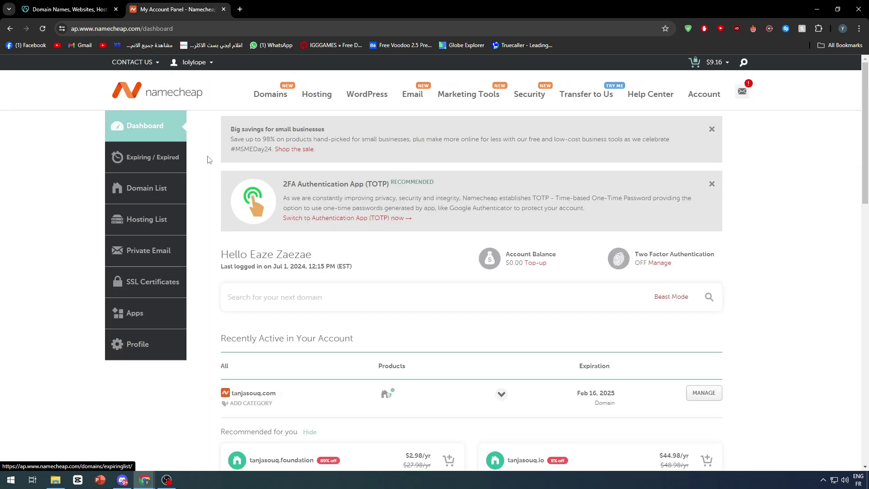
{"action": "scroll", "coordinate": [275, 309], "scroll_direction": "down", "scroll_amount": 2}
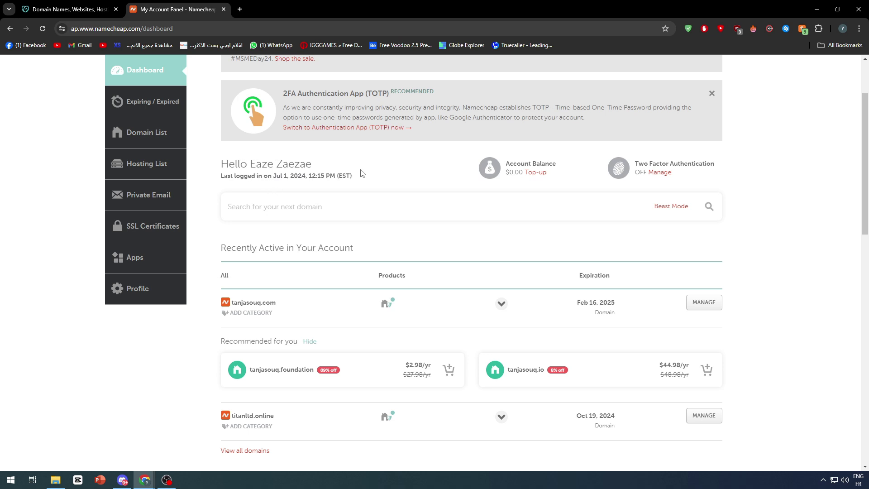
{"action": "scroll", "coordinate": [276, 199], "scroll_direction": "up", "scroll_amount": 1}
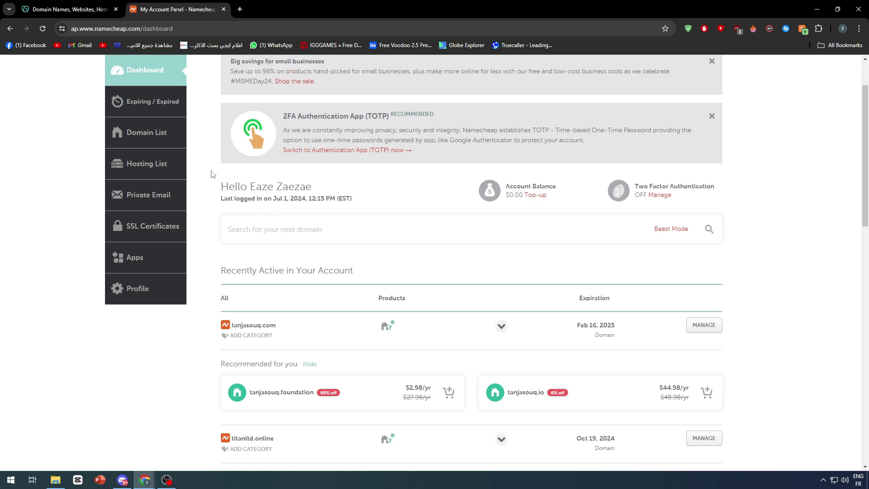
{"action": "scroll", "coordinate": [276, 199], "scroll_direction": "down", "scroll_amount": 3}
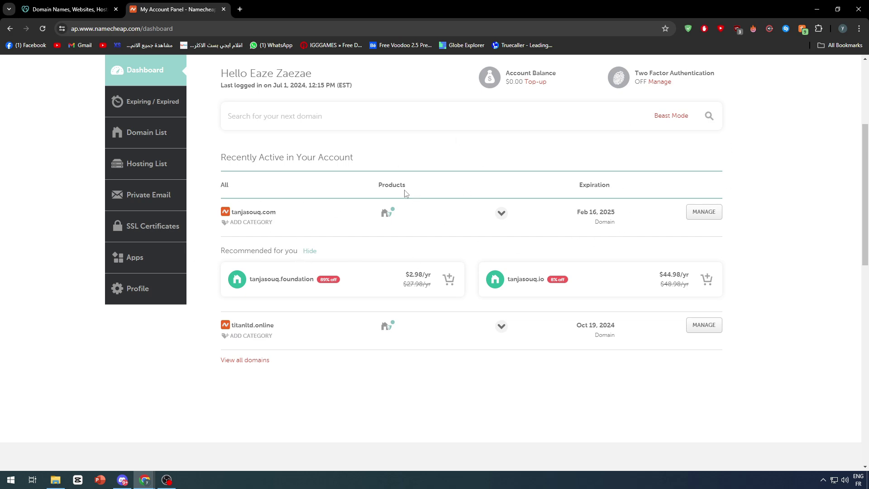
Step: Read section 2 of 'How to Connect a Domain to a Server or Hosting', then return to the dashboard
{"action": "left_click", "coordinate": [386, 212]}
{"action": "scroll", "coordinate": [443, 209], "scroll_direction": "down", "scroll_amount": 15}
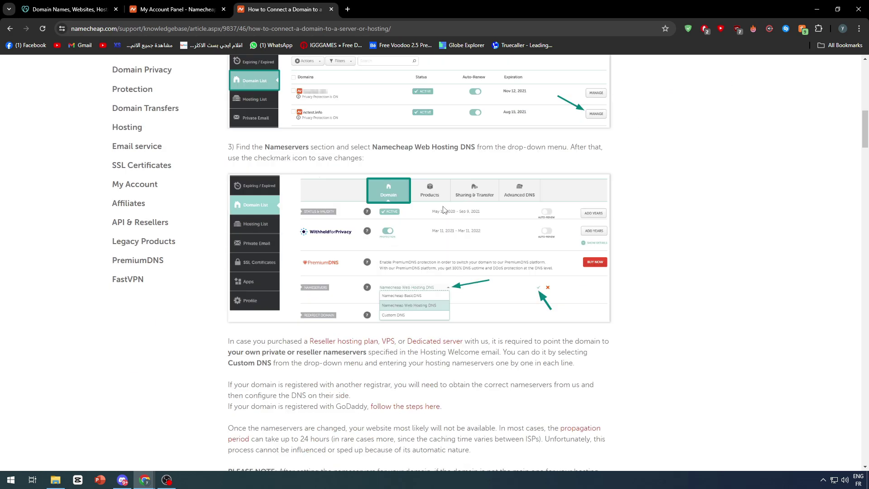
{"action": "scroll", "coordinate": [443, 210], "scroll_direction": "down", "scroll_amount": 2}
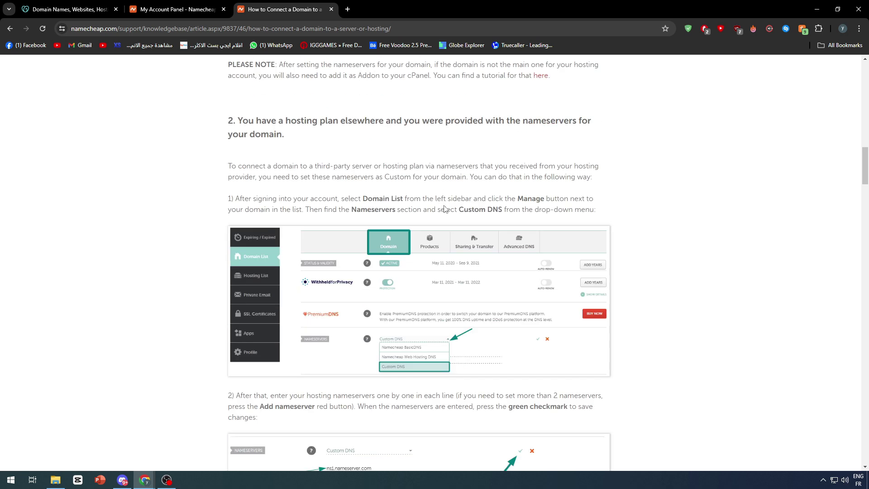
{"action": "scroll", "coordinate": [385, 211], "scroll_direction": "down", "scroll_amount": 1}
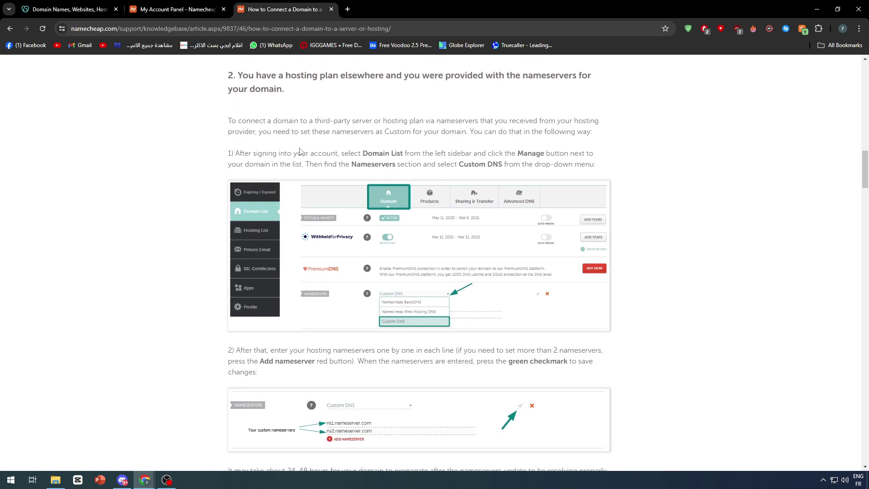
{"action": "left_click", "coordinate": [176, 9]}
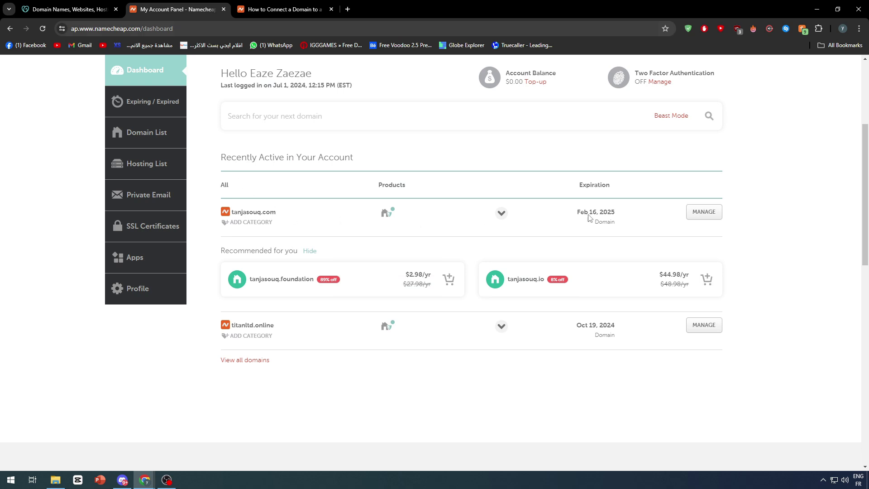
Step: Open tanjasouq.com's management page and switch its Nameservers to Custom DNS
{"action": "left_click", "coordinate": [704, 212]}
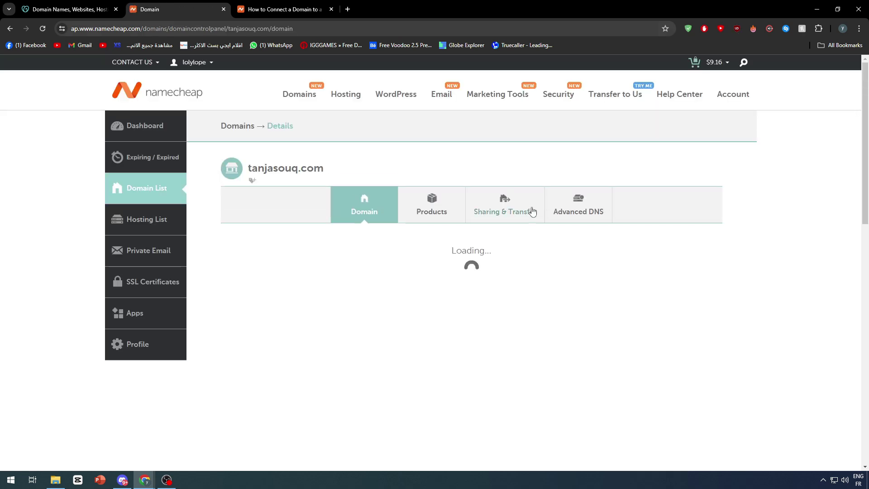
{"action": "scroll", "coordinate": [351, 217], "scroll_direction": "down", "scroll_amount": 1}
{"action": "left_click", "coordinate": [441, 227]}
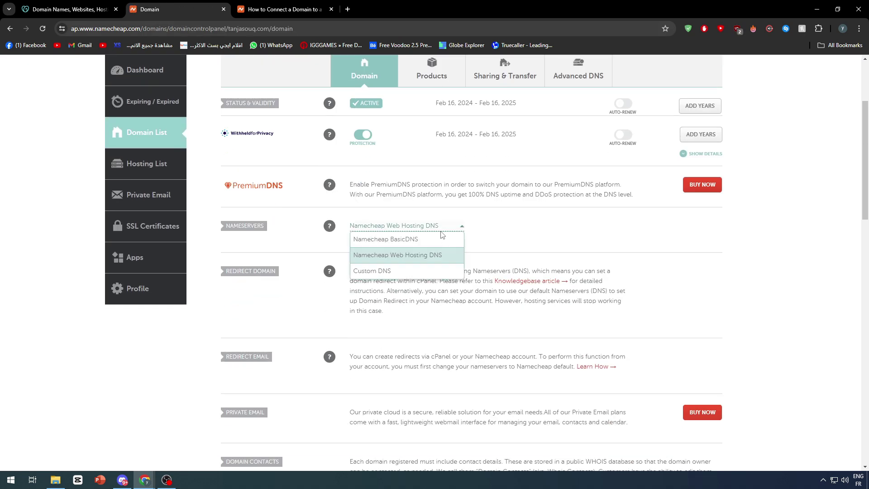
{"action": "left_click", "coordinate": [387, 271]}
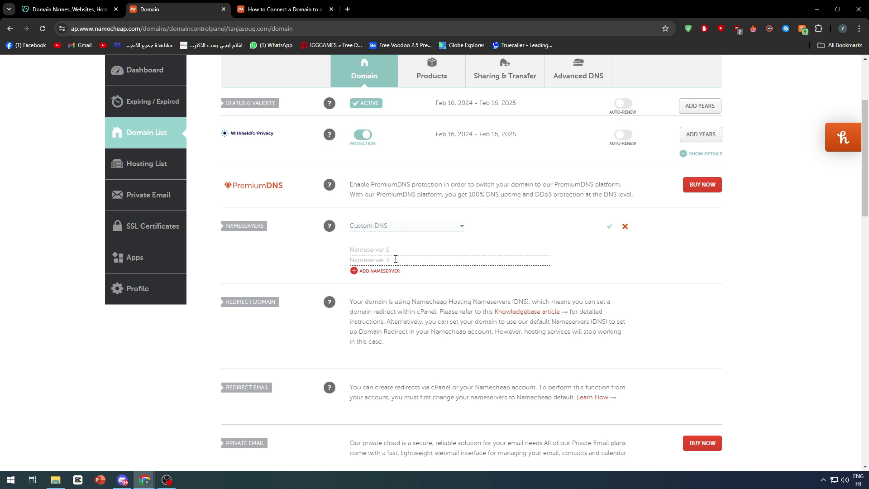
Step: Discard the Custom DNS change, keeping Namecheap Web Hosting DNS, and reopen the nameserver choices
{"action": "left_click", "coordinate": [397, 256]}
{"action": "left_click", "coordinate": [609, 230]}
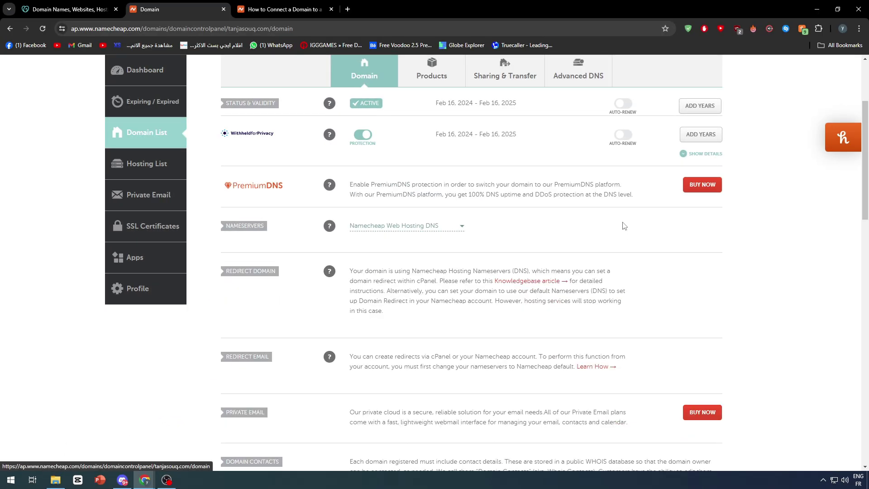
{"action": "left_click", "coordinate": [382, 233]}
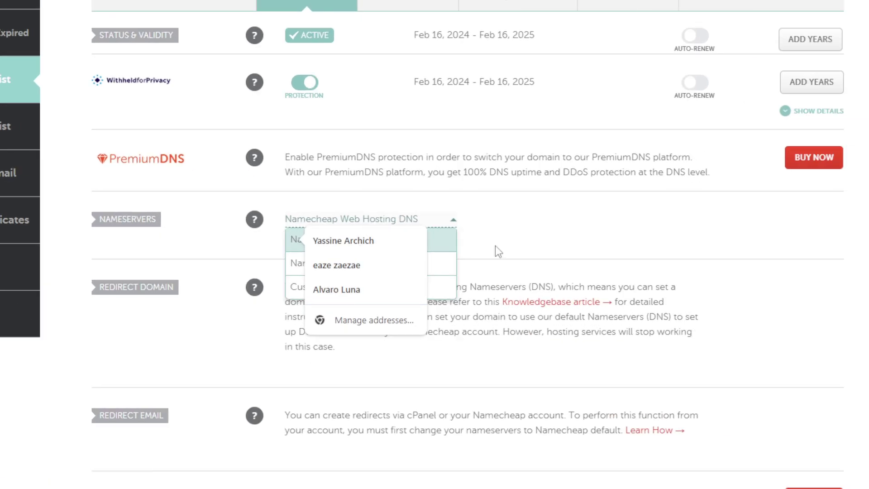
Step: Set tanjasouq.com's nameservers to Namecheap BasicDNS, save, and confirm the choice
{"action": "left_click", "coordinate": [475, 248]}
{"action": "left_click", "coordinate": [413, 222]}
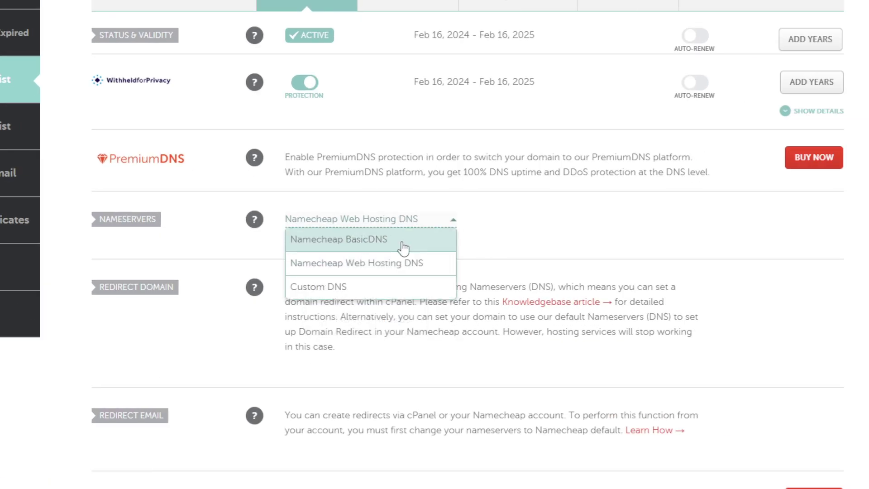
{"action": "left_click", "coordinate": [401, 244]}
{"action": "left_click", "coordinate": [603, 226]}
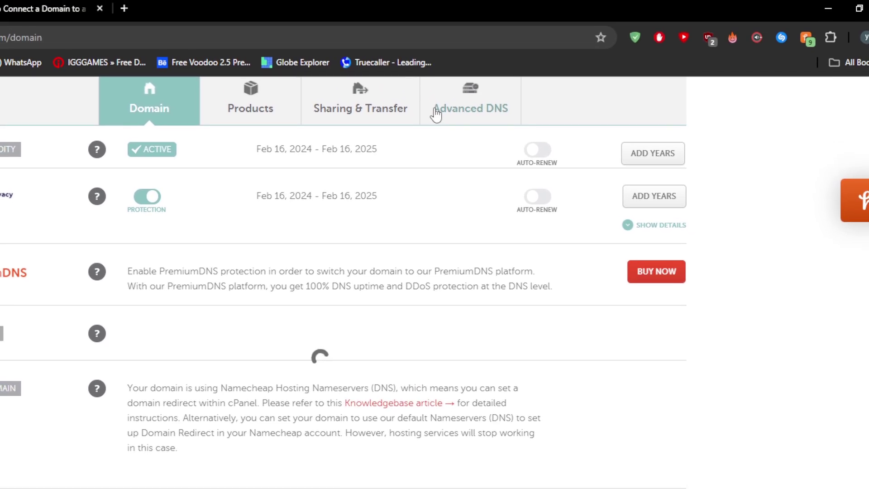
{"action": "left_click", "coordinate": [436, 119]}
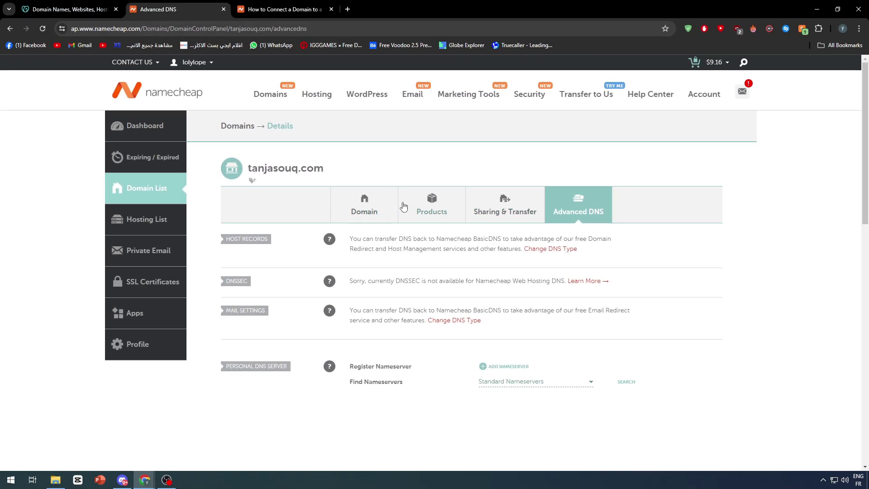
{"action": "left_click", "coordinate": [385, 217]}
{"action": "scroll", "coordinate": [394, 267], "scroll_direction": "down", "scroll_amount": 2}
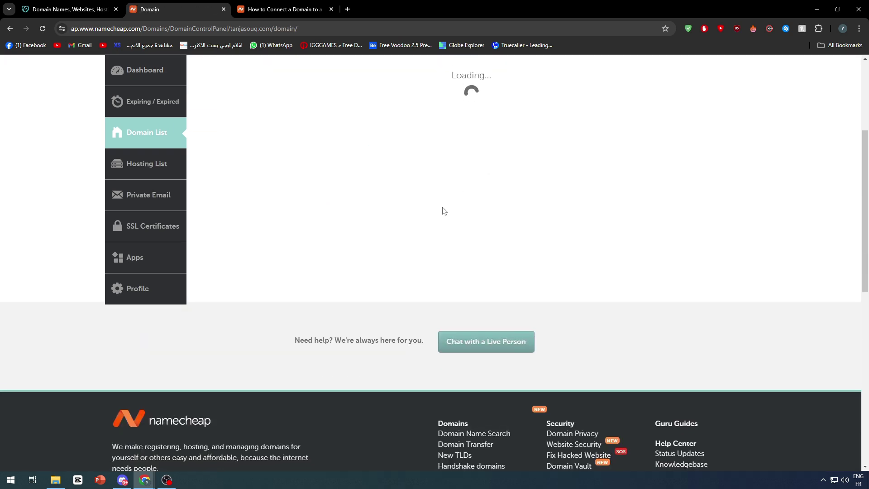
{"action": "left_click", "coordinate": [398, 268]}
Step: Go to the Advanced DNS page and look over the DNS templates without picking one
{"action": "left_click", "coordinate": [576, 118]}
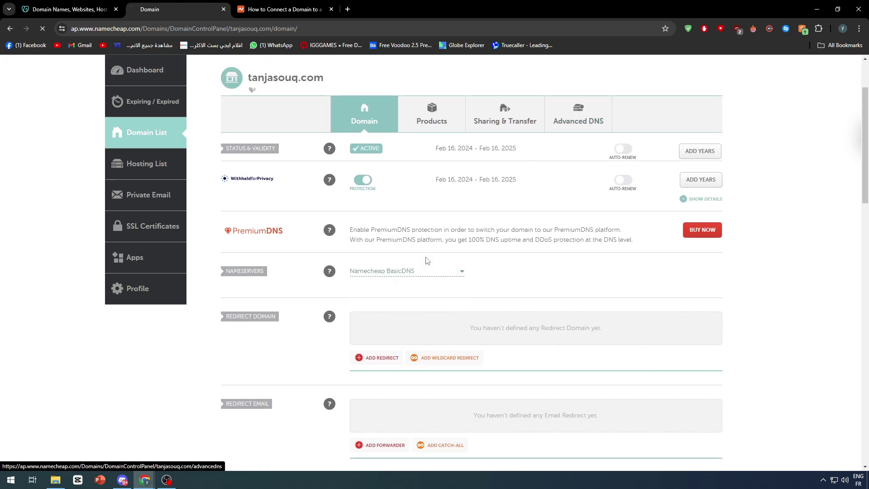
{"action": "scroll", "coordinate": [508, 219], "scroll_direction": "down", "scroll_amount": 4}
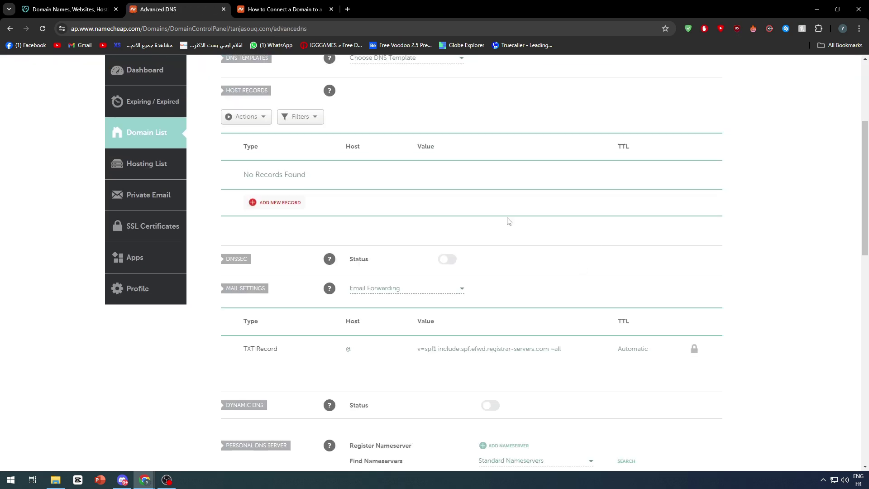
{"action": "scroll", "coordinate": [303, 211], "scroll_direction": "up", "scroll_amount": 2}
{"action": "left_click", "coordinate": [363, 150]}
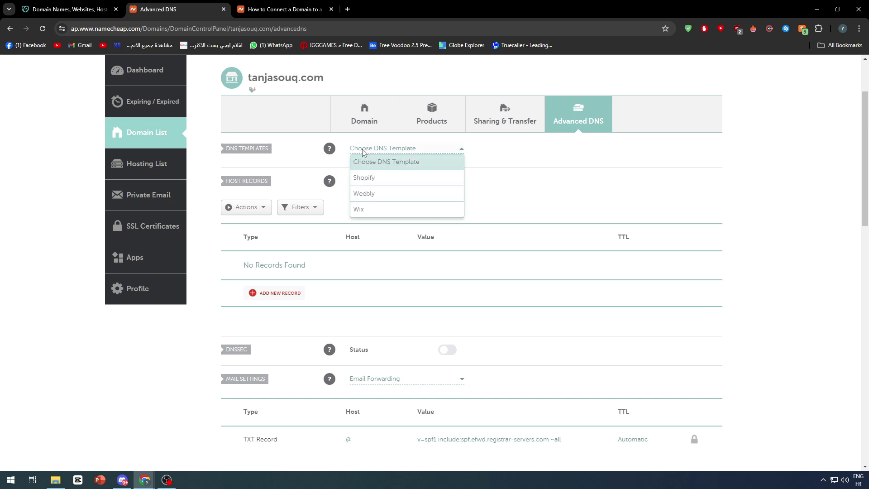
{"action": "left_click", "coordinate": [363, 152]}
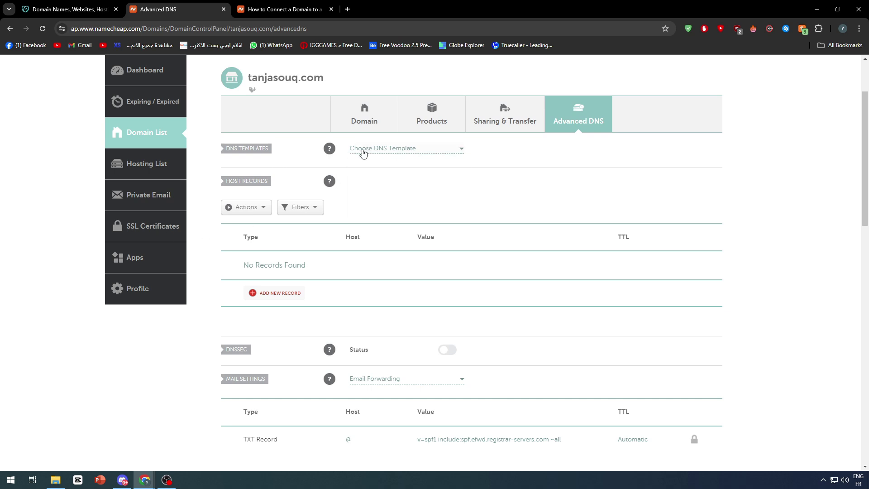
Step: Add a new host record of type A Record, leaving its host and IP empty
{"action": "left_click", "coordinate": [264, 291]}
{"action": "scroll", "coordinate": [264, 291], "scroll_direction": "down", "scroll_amount": 2}
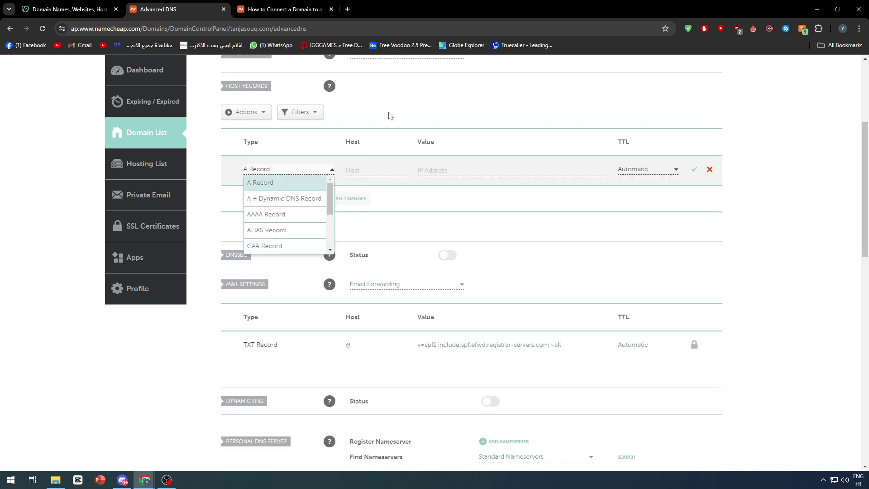
{"action": "scroll", "coordinate": [287, 233], "scroll_direction": "down", "scroll_amount": 3}
{"action": "scroll", "coordinate": [285, 229], "scroll_direction": "up", "scroll_amount": 2}
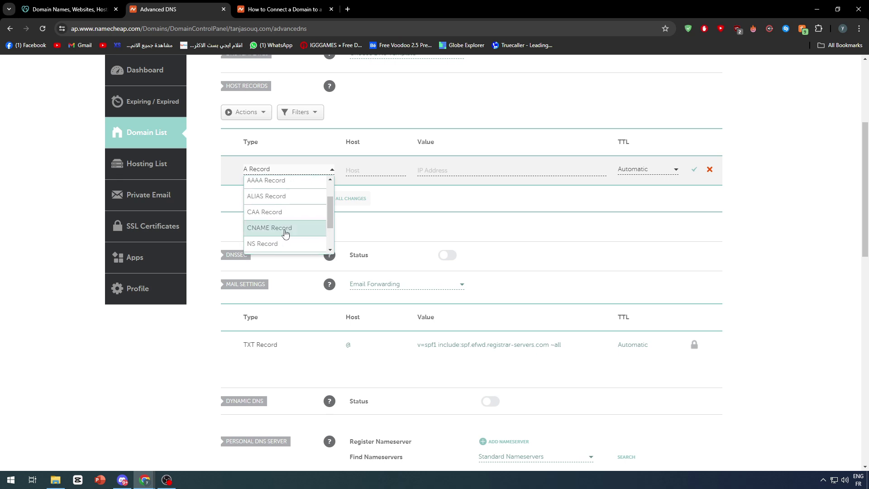
{"action": "scroll", "coordinate": [281, 236], "scroll_direction": "down", "scroll_amount": 2}
{"action": "scroll", "coordinate": [281, 237], "scroll_direction": "up", "scroll_amount": 3}
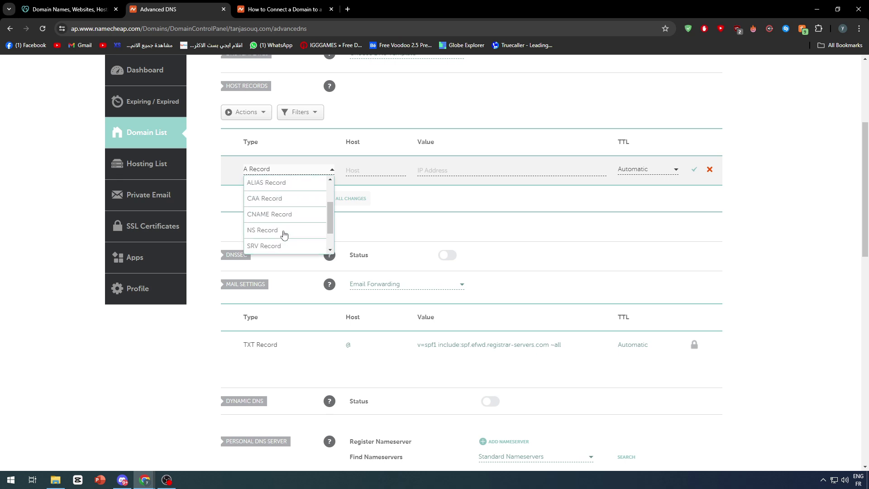
{"action": "left_click", "coordinate": [387, 123]}
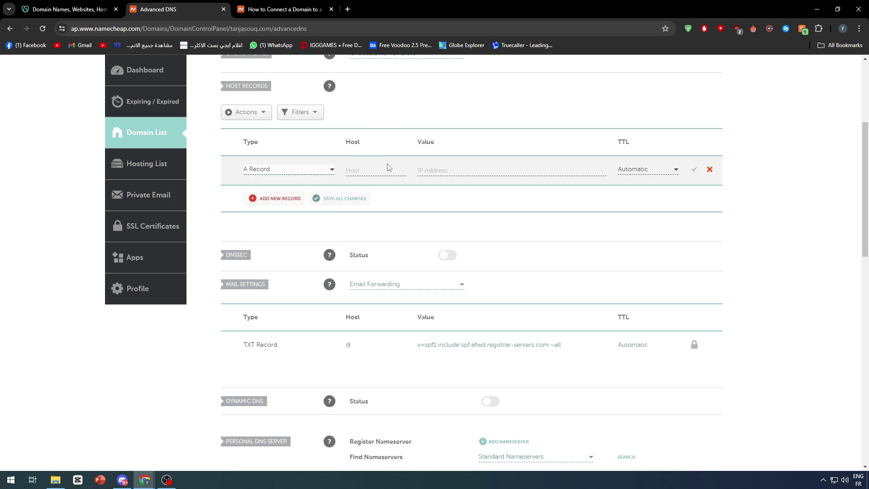
{"action": "double_click", "coordinate": [394, 140]}
{"action": "left_click", "coordinate": [409, 141]}
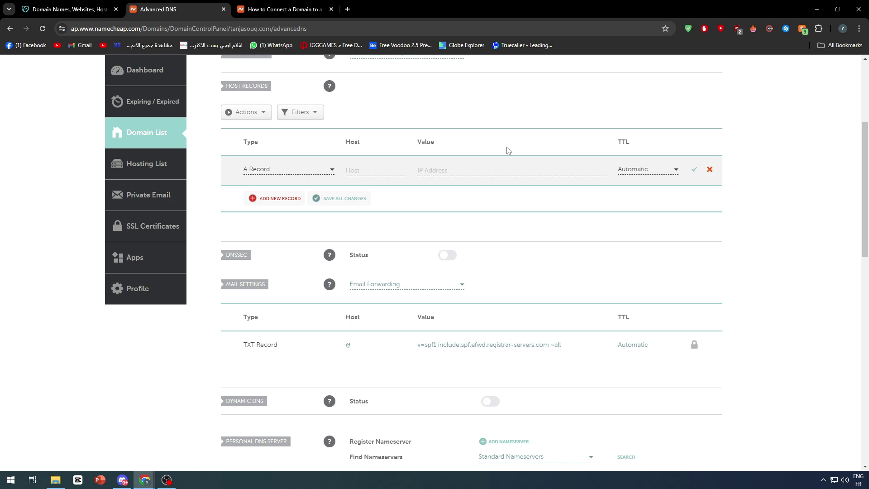
{"action": "left_click", "coordinate": [367, 170]}
{"action": "left_click", "coordinate": [464, 170]}
{"action": "left_click", "coordinate": [490, 118]}
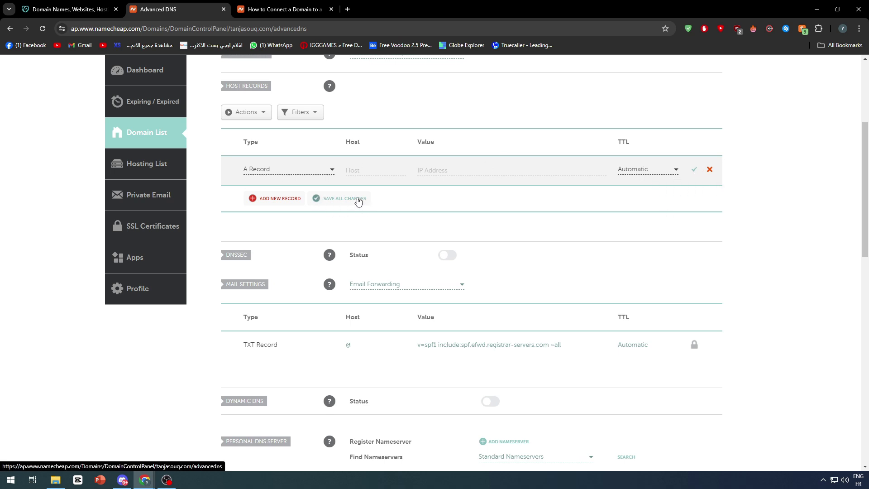
{"action": "scroll", "coordinate": [474, 119], "scroll_direction": "up", "scroll_amount": 4}
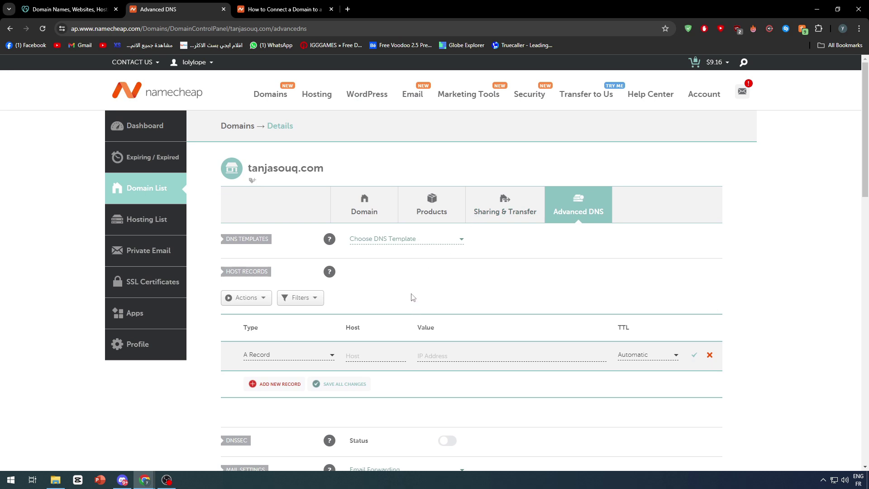